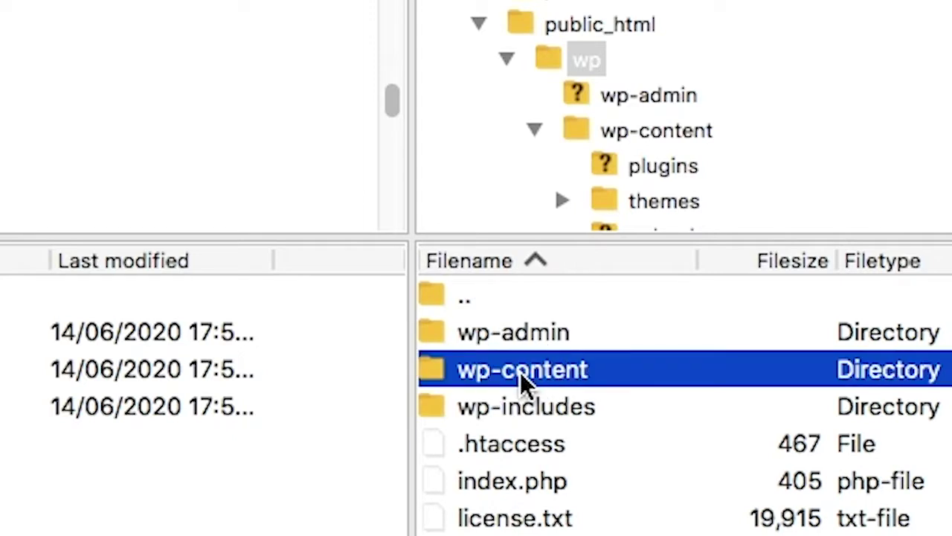
- Upload the exported theme folder into the server's wp-content/themes folder
left_click(520, 372)
double_click(520, 371)
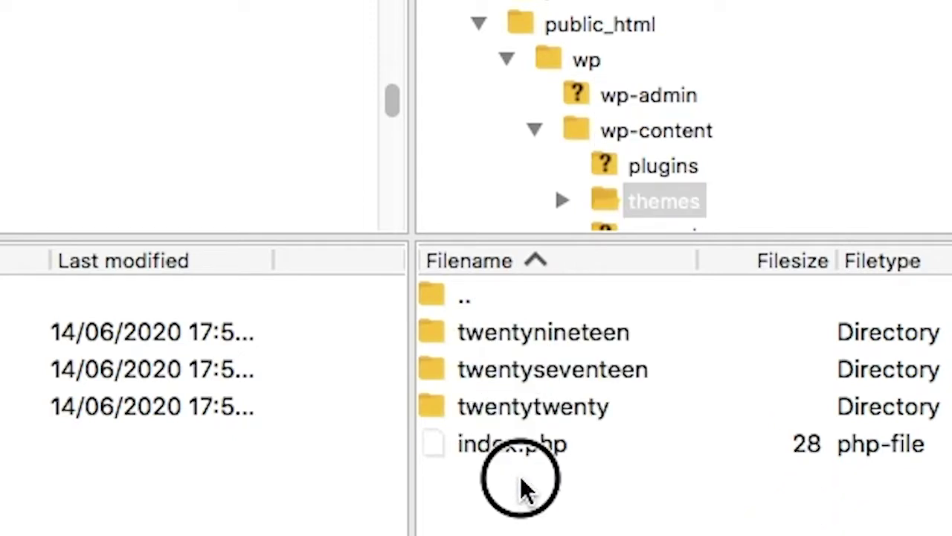
left_click_drag(707, 506, 903, 513)
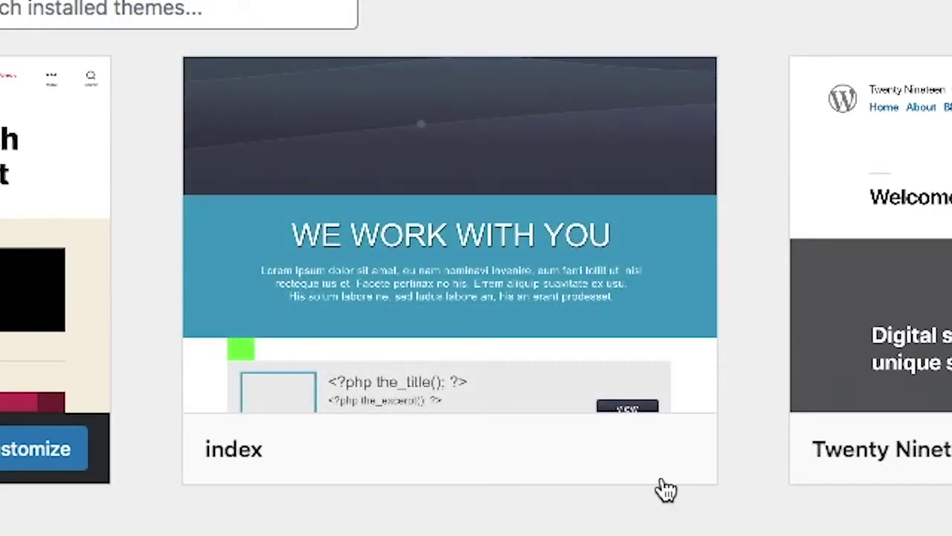
- Activate the index theme on the Appearance > Themes page
mouse_move(534, 329)
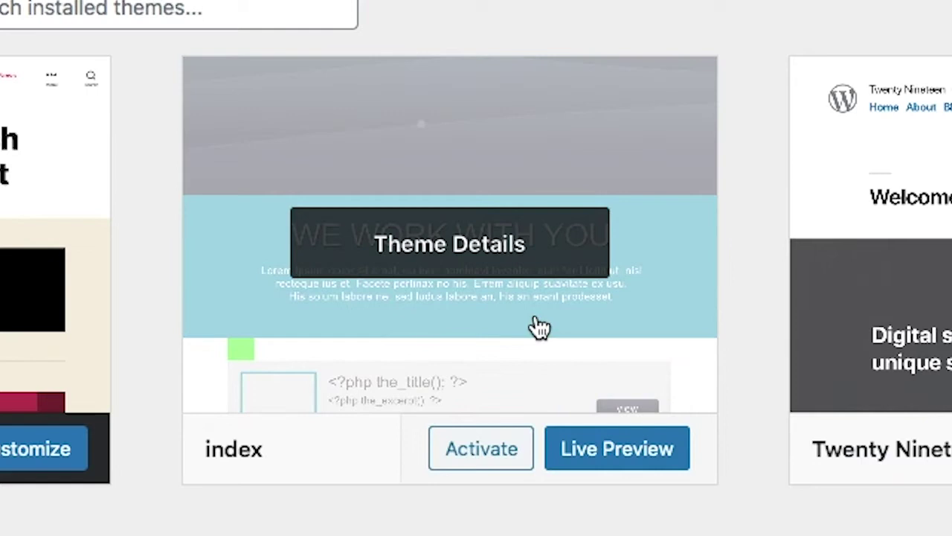
left_click(479, 460)
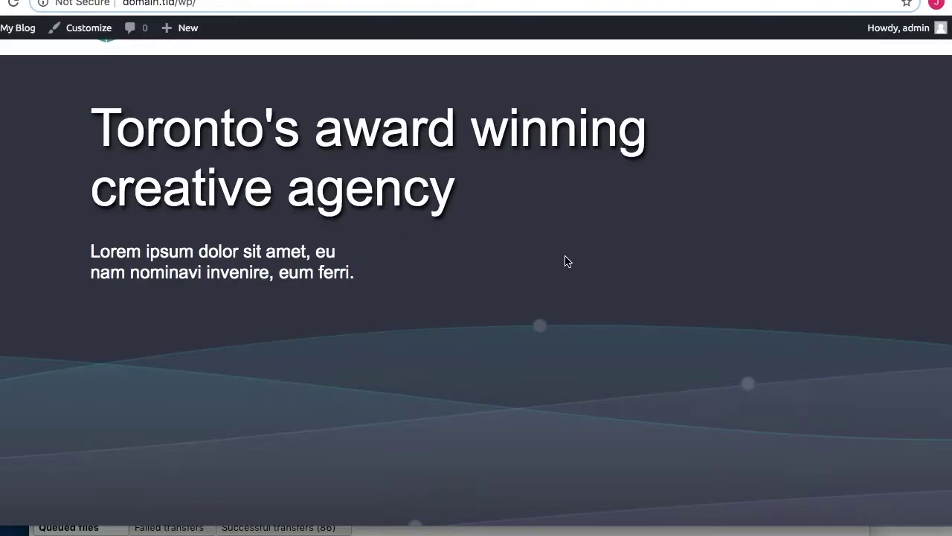
scroll(468, 377, "down", 4)
scroll(468, 376, "up", 4)
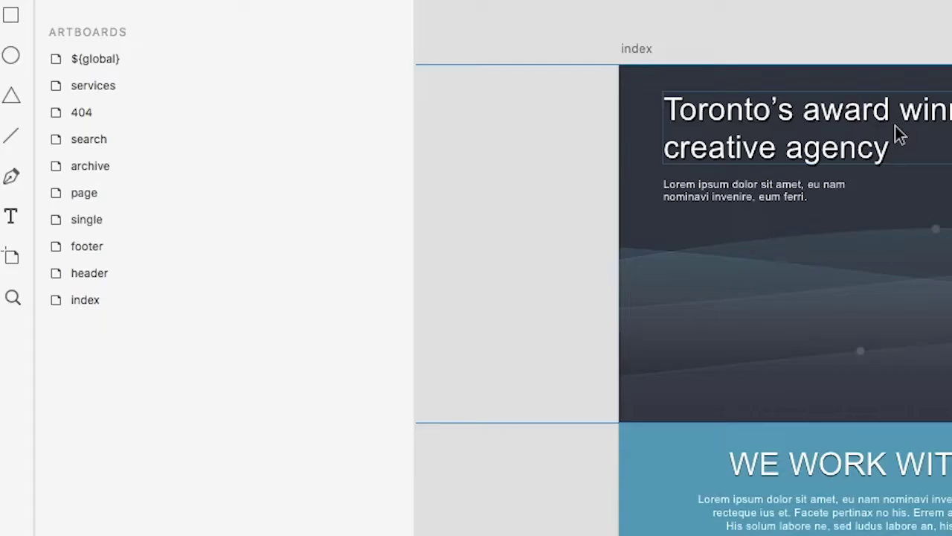
- Replace the home page title with 'Export Kit + XD = WordPress' and save
scroll(895, 125, "down", 5)
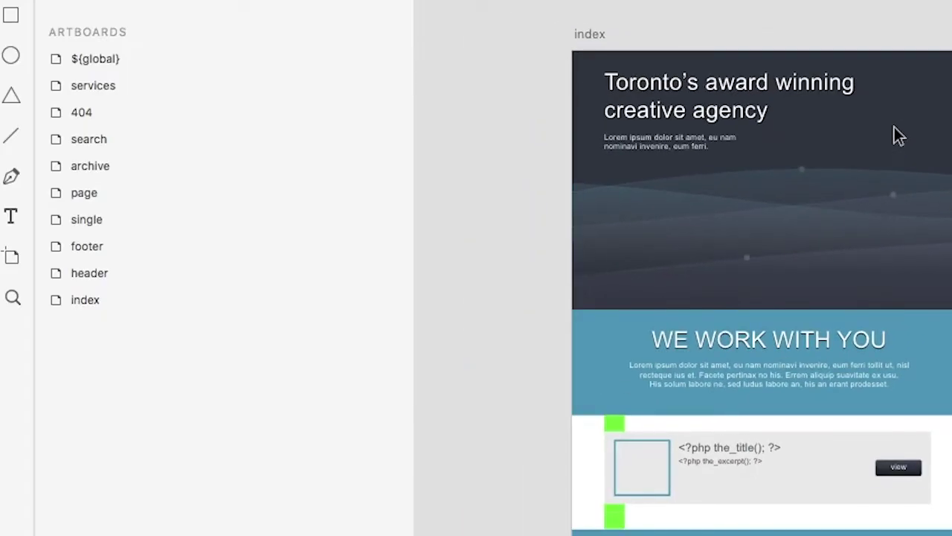
scroll(894, 126, "right", 3)
scroll(896, 134, "down", 2)
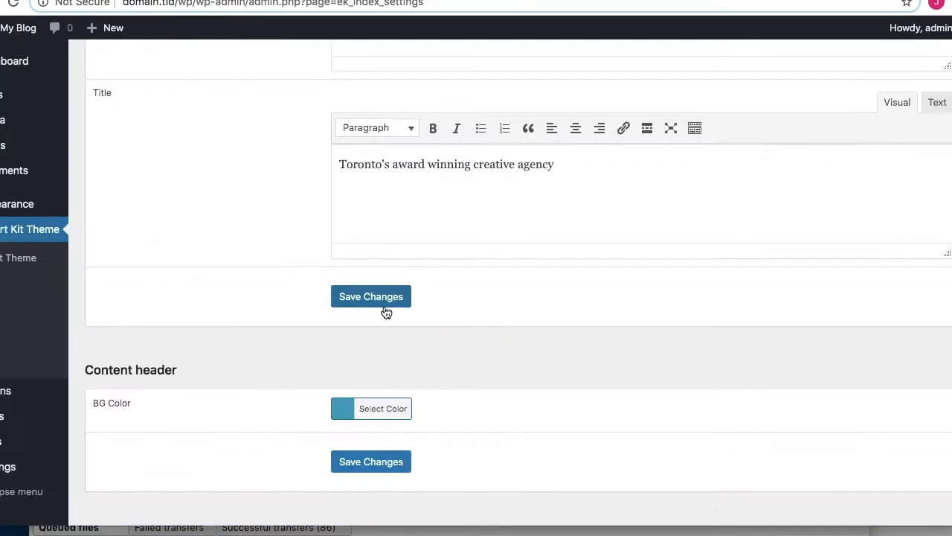
triple_click(433, 159)
type("Export Kit + XD = WordPress")
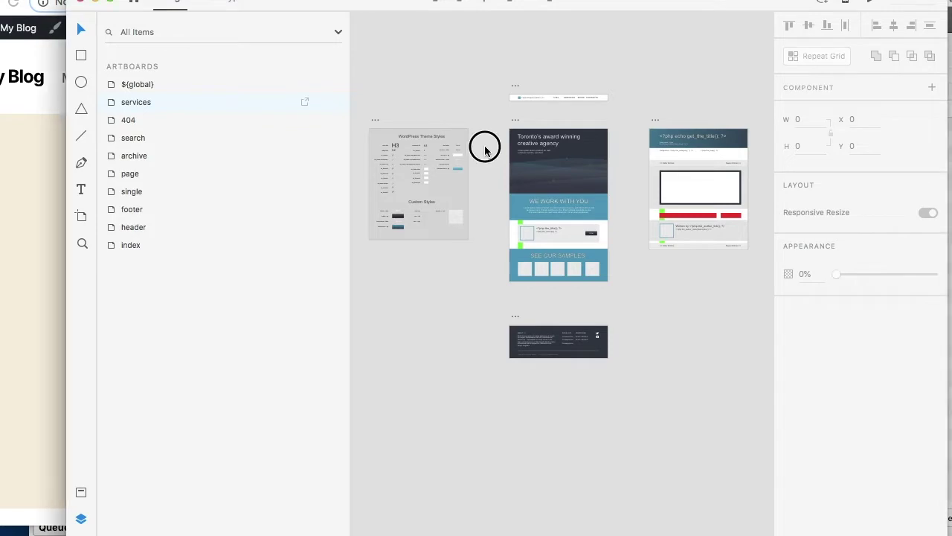
scroll(484, 151, "up", 2)
scroll(484, 146, "left", 3)
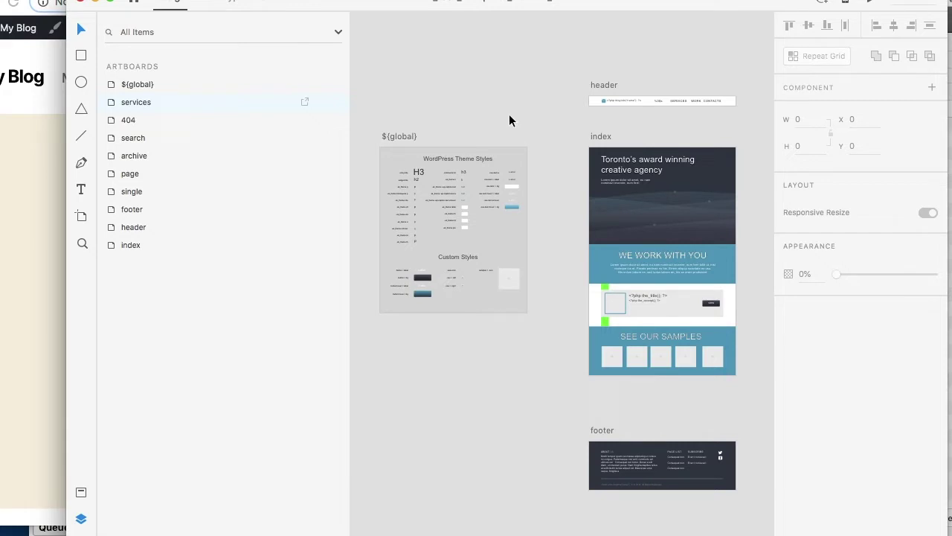
scroll(509, 119, "up", 5)
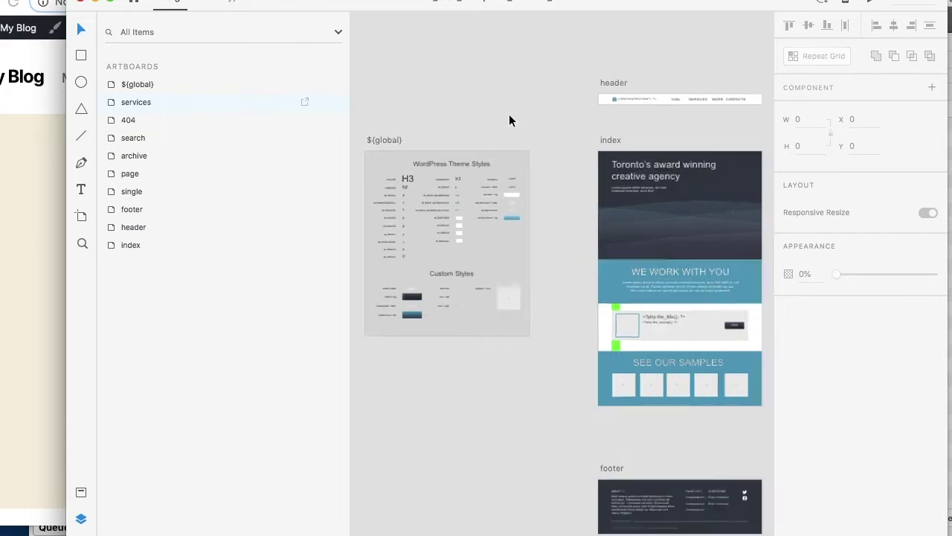
scroll(508, 119, "left", 1)
scroll(510, 118, "up", 2)
scroll(510, 117, "left", 1)
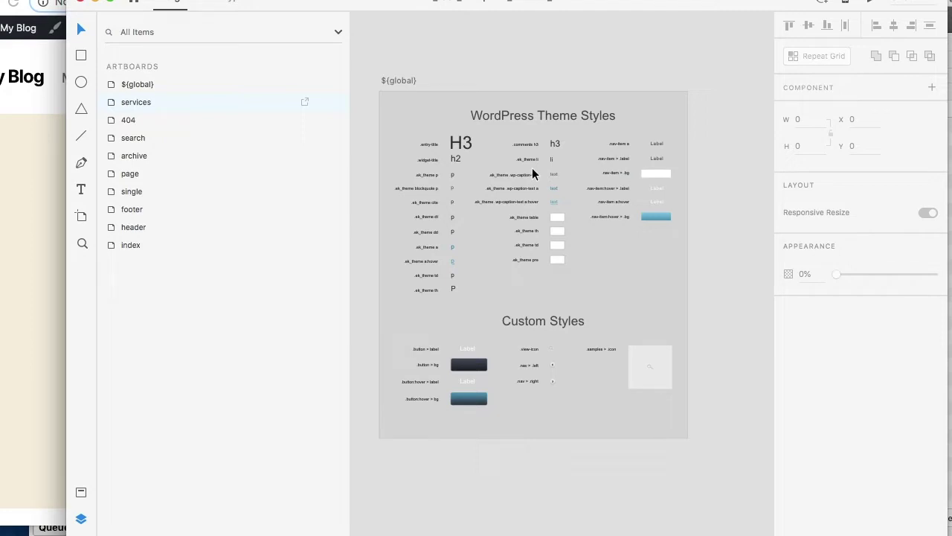
scroll(531, 167, "up", 5)
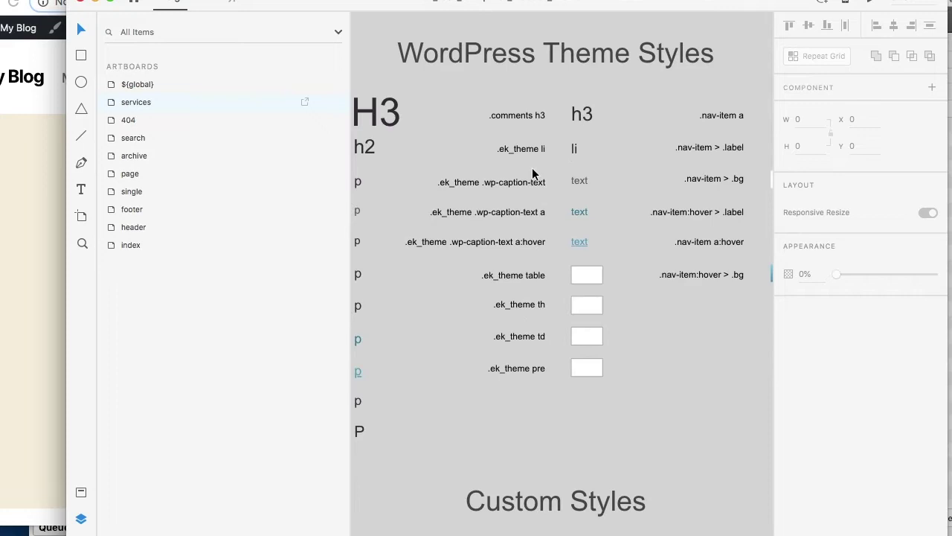
scroll(531, 167, "down", 3)
scroll(532, 167, "left", 2)
scroll(531, 170, "down", 5)
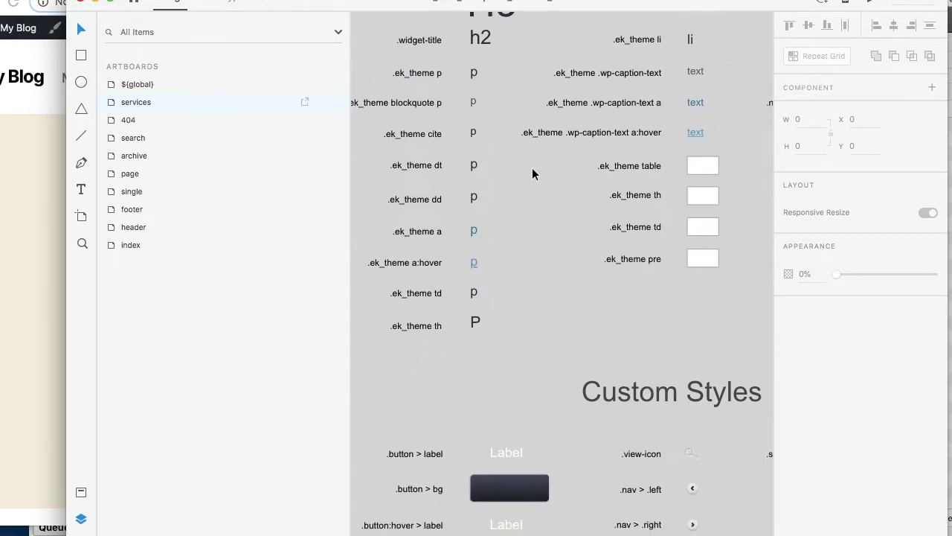
scroll(532, 169, "right", 2)
scroll(532, 170, "up", 8)
scroll(532, 169, "right", 5)
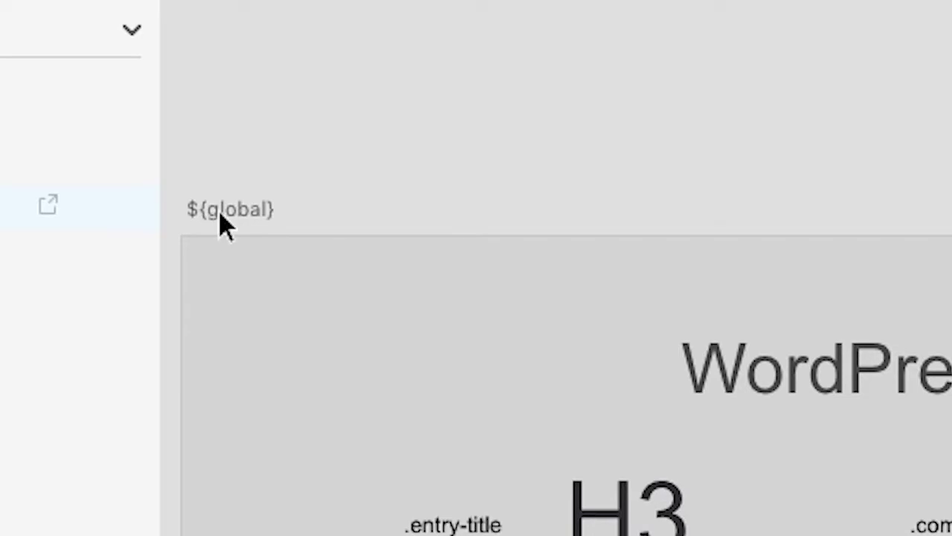
scroll(221, 224, "left", 5)
scroll(221, 223, "down", 1)
scroll(618, 349, "down", 3)
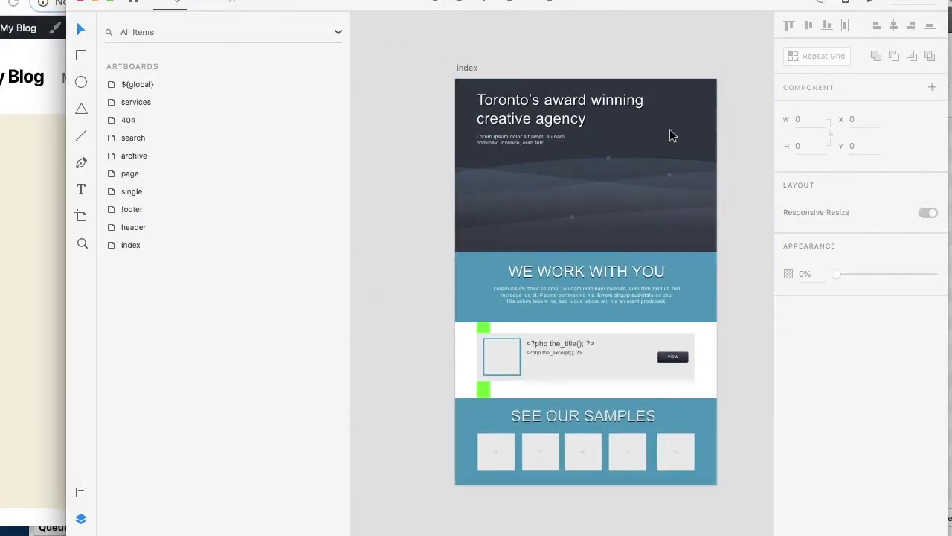
key("super+minus")
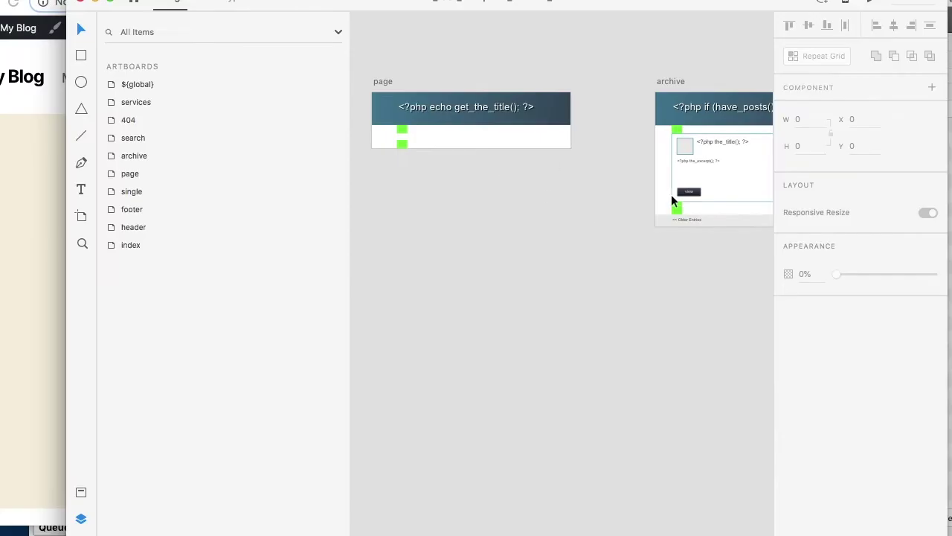
scroll(671, 199, "right", 10)
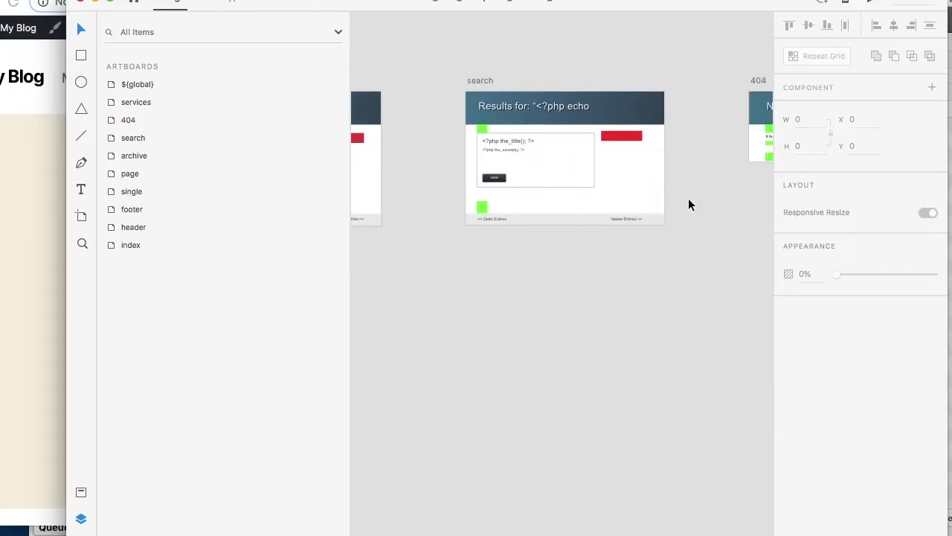
scroll(688, 198, "right", 15)
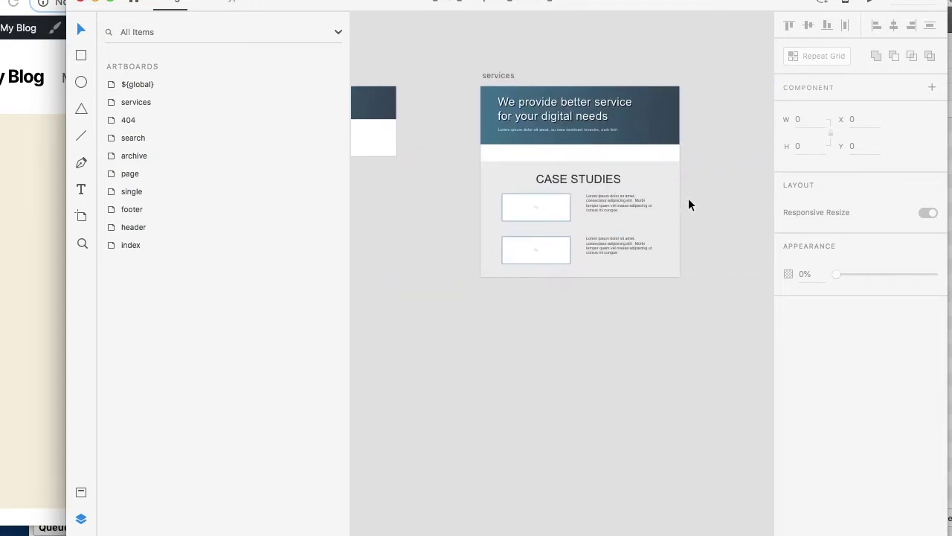
scroll(688, 198, "left", 20)
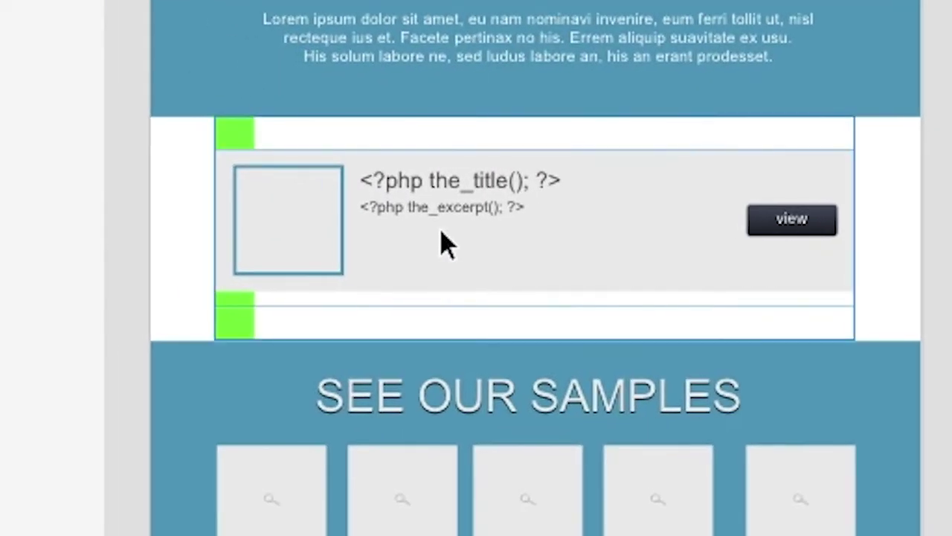
- Drill into the post card's ${loop} and ${div|post} layers, then collapse ${div|posts}
left_click(441, 242)
left_click(441, 244)
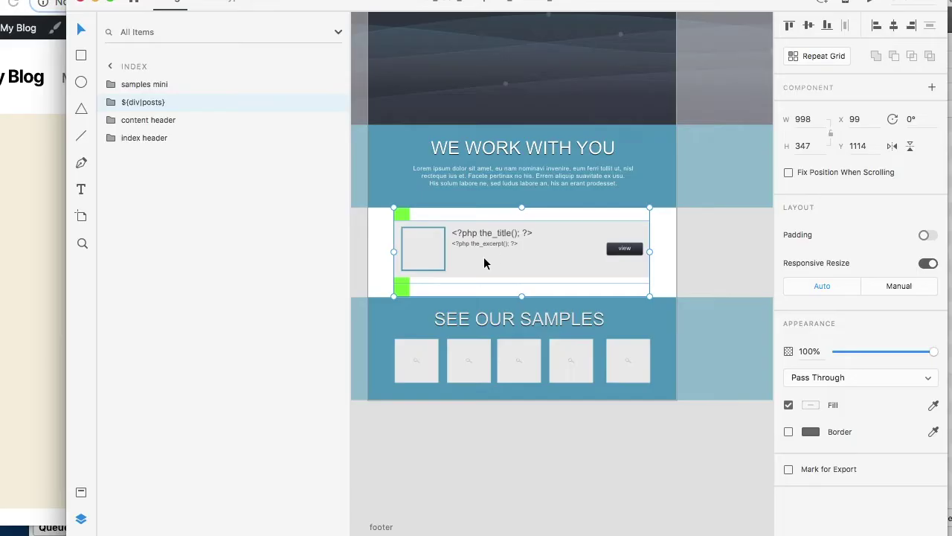
left_click(441, 246)
double_click(484, 258)
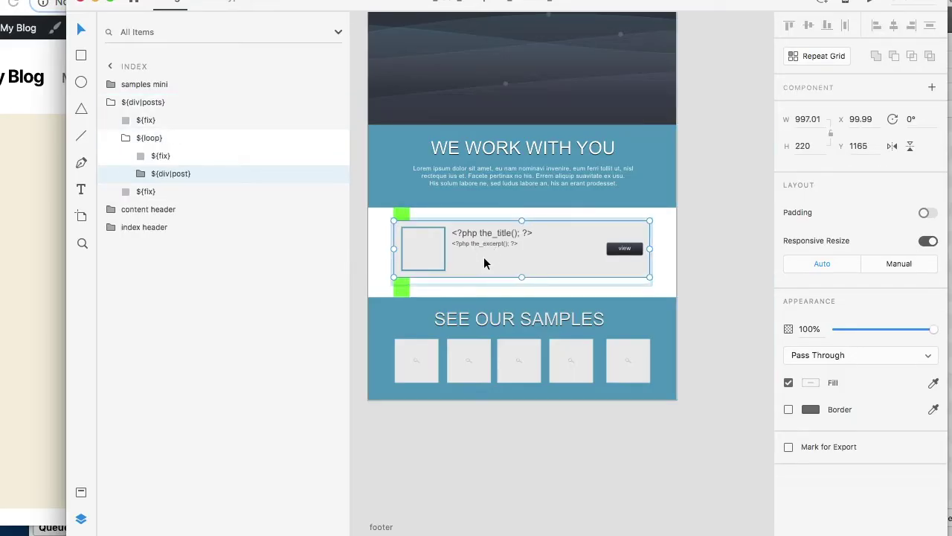
double_click(484, 257)
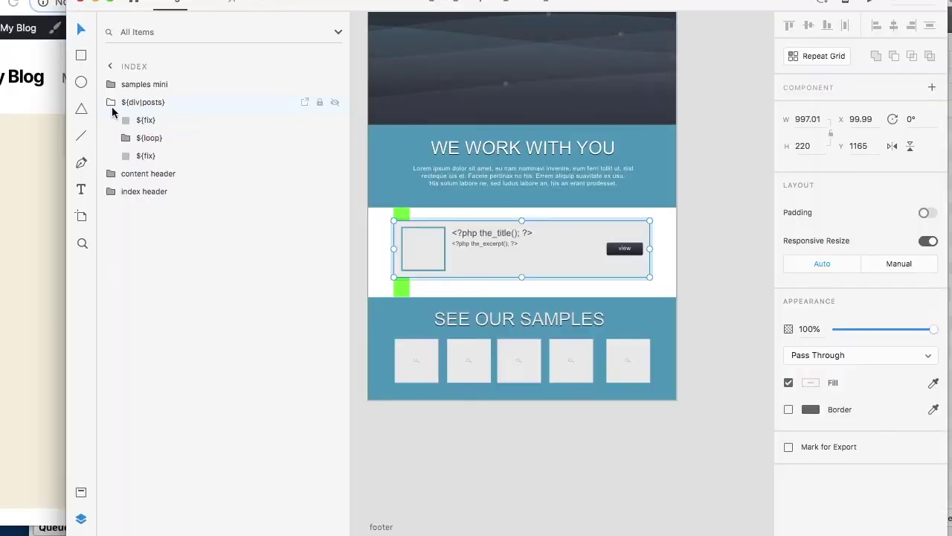
left_click(87, 170)
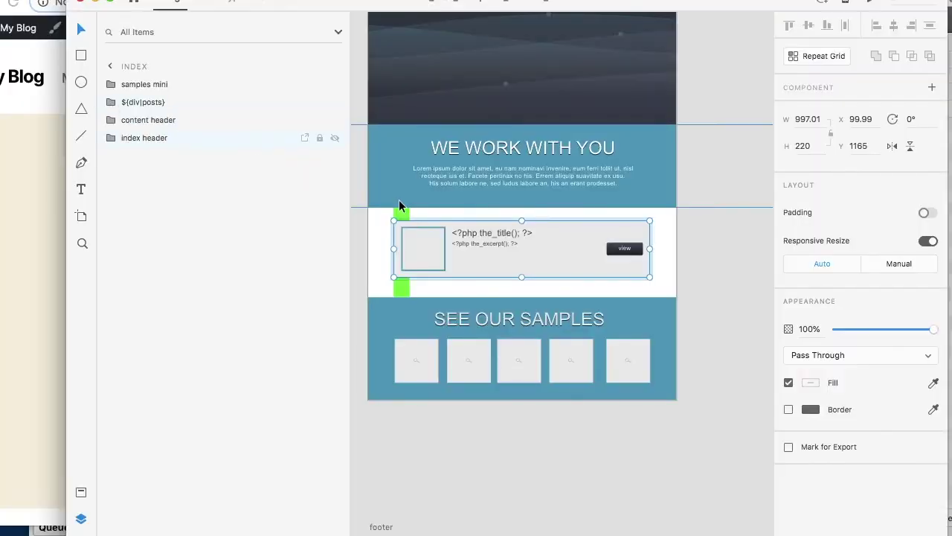
scroll(512, 183, "down", 3)
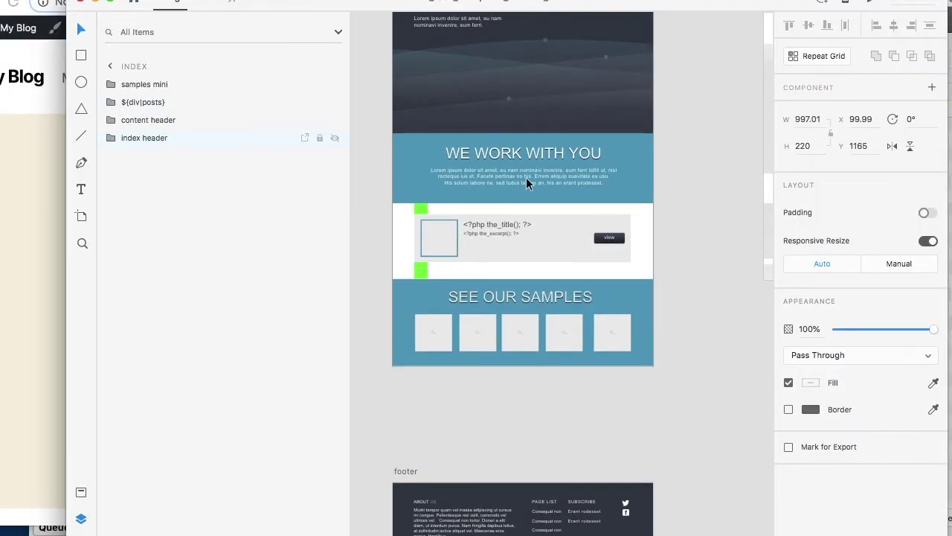
scroll(540, 180, "down", 1)
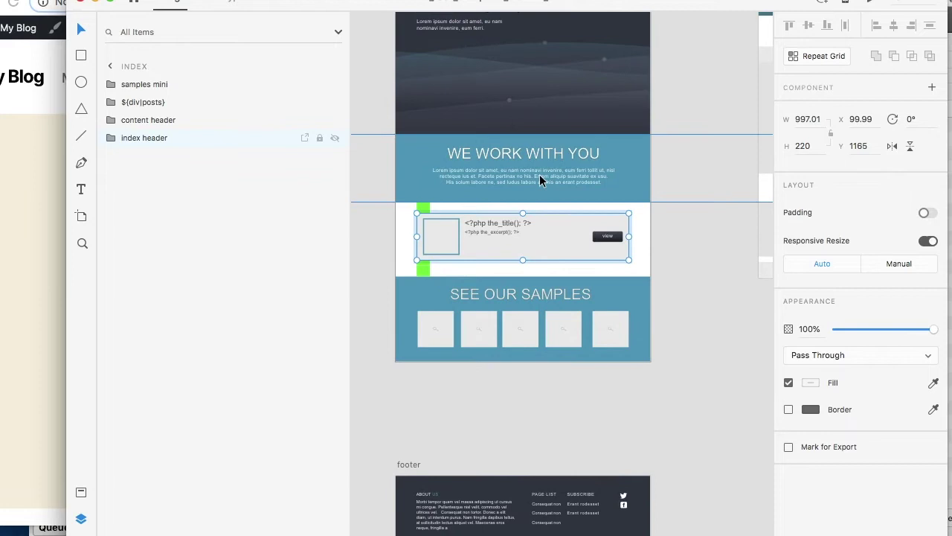
scroll(541, 180, "down", 1)
scroll(540, 180, "up", 3)
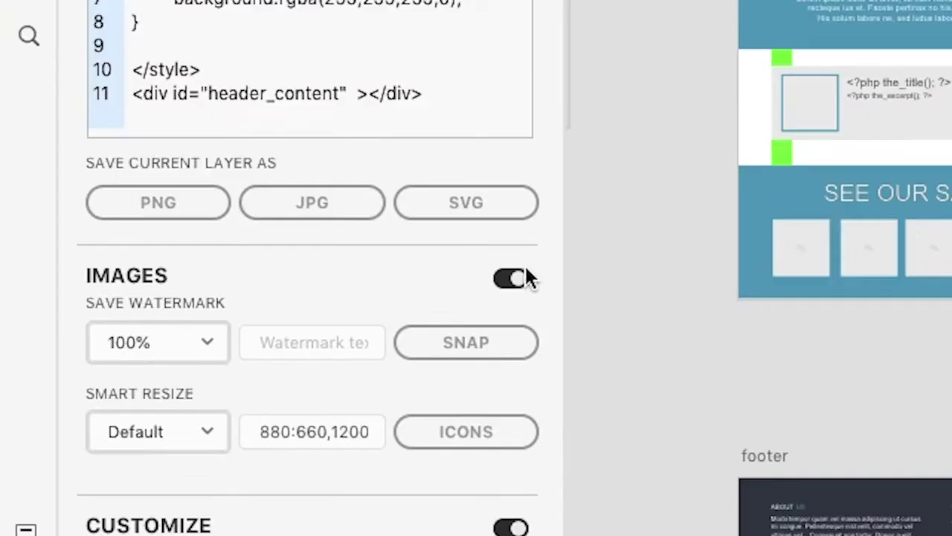
- Turn off image export in Lightning Storm, keeping CSS image and dynamic output on
left_click(511, 278)
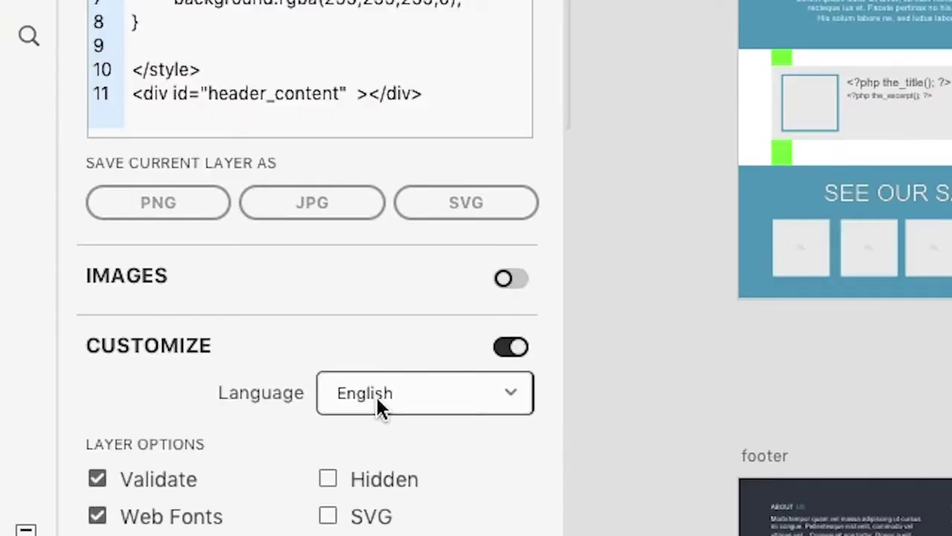
scroll(377, 400, "down", 5)
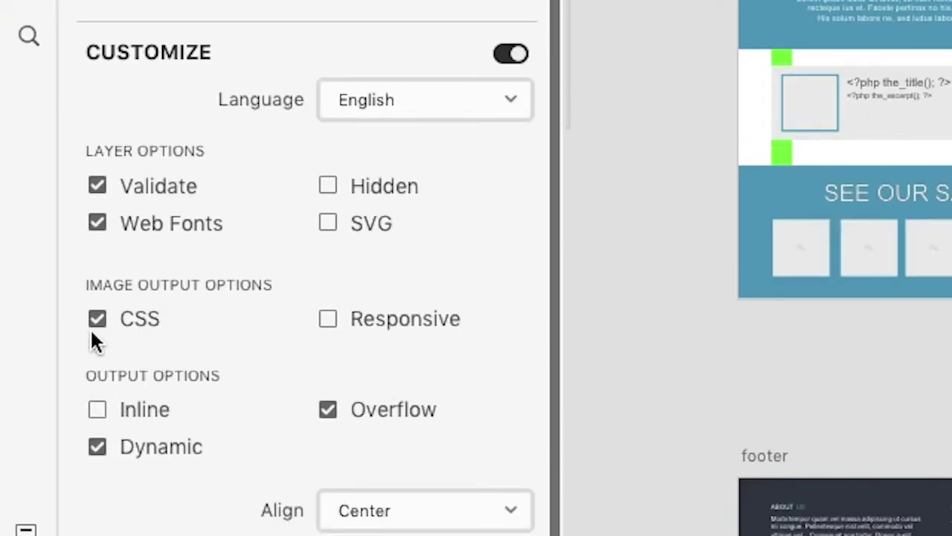
left_click(96, 319)
left_click(96, 318)
left_click(96, 445)
left_click(96, 445)
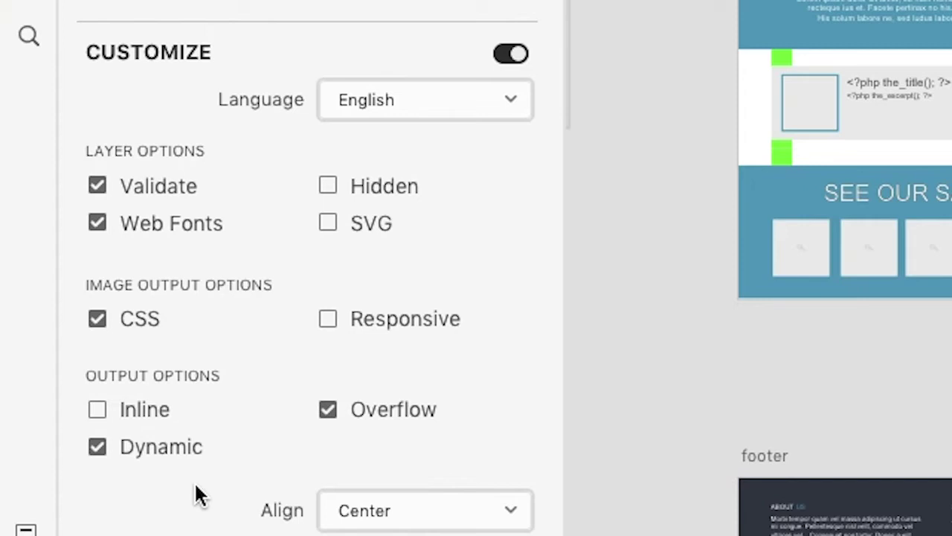
scroll(194, 481, "down", 2)
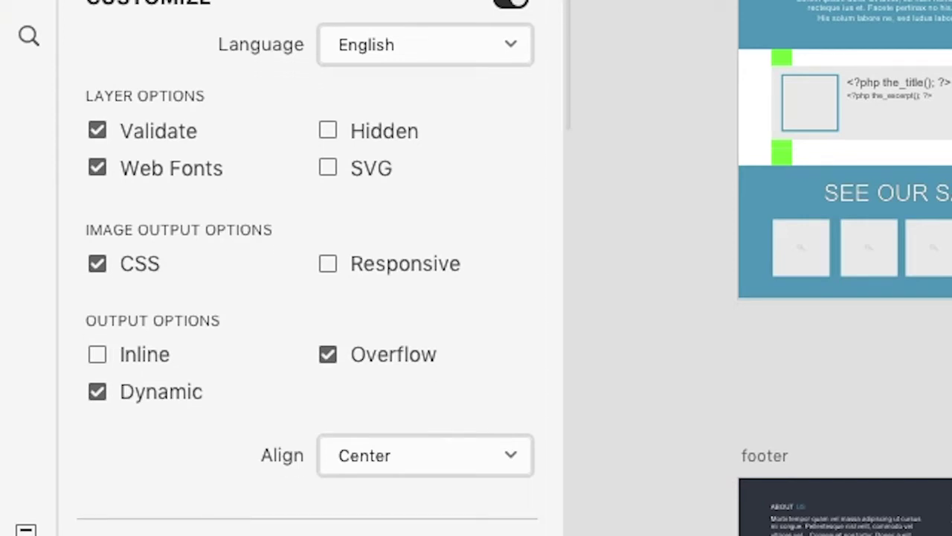
scroll(234, 455, "down", 5)
- Export the design as WordPress into the livedemo folder
left_click(230, 445)
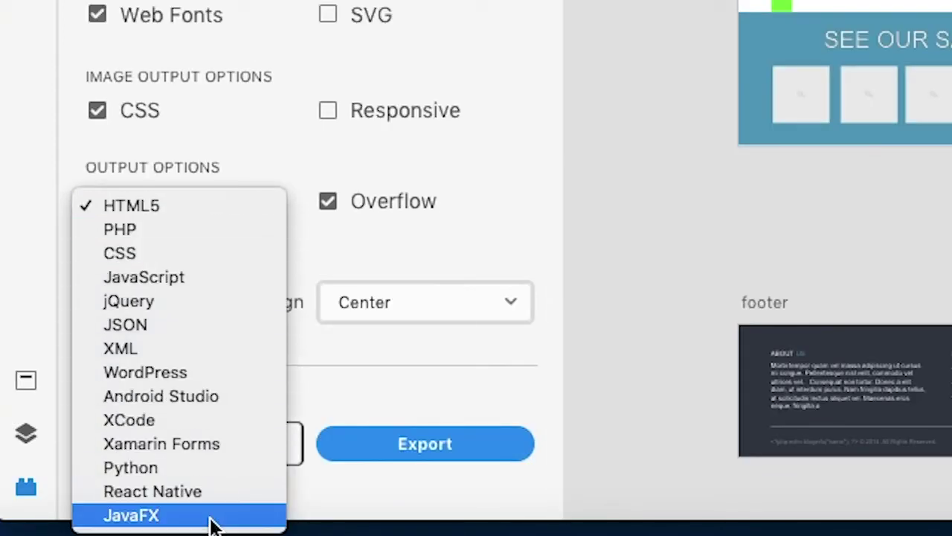
left_click(233, 377)
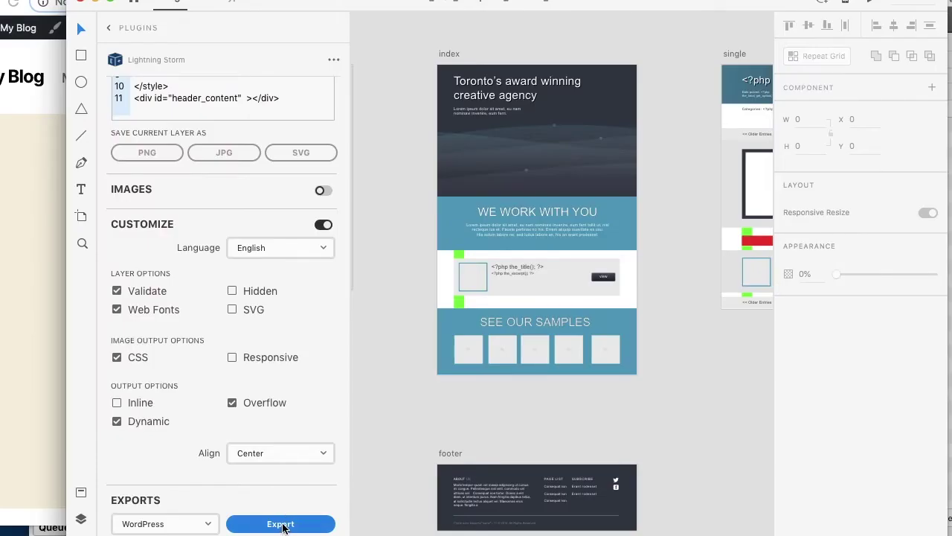
left_click(282, 525)
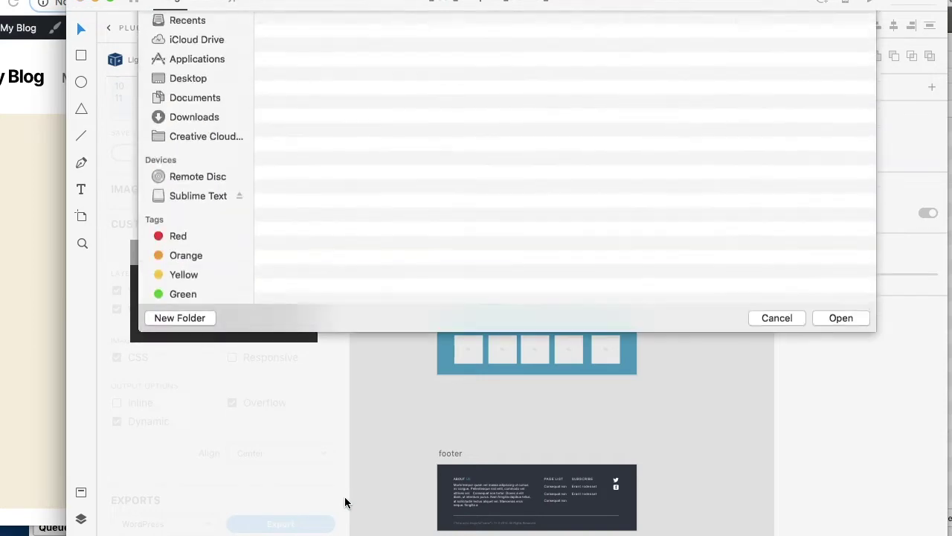
left_click(844, 364)
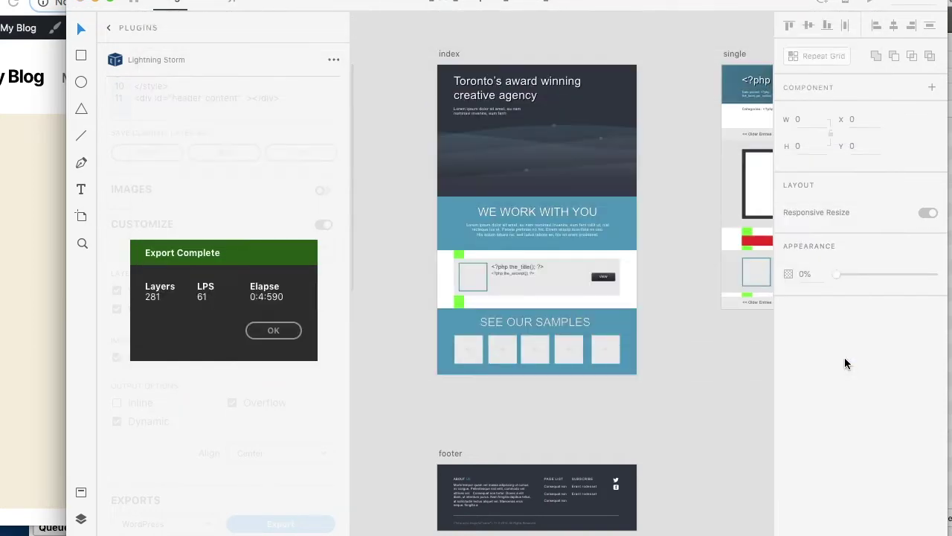
left_click(265, 334)
left_click(4, 260)
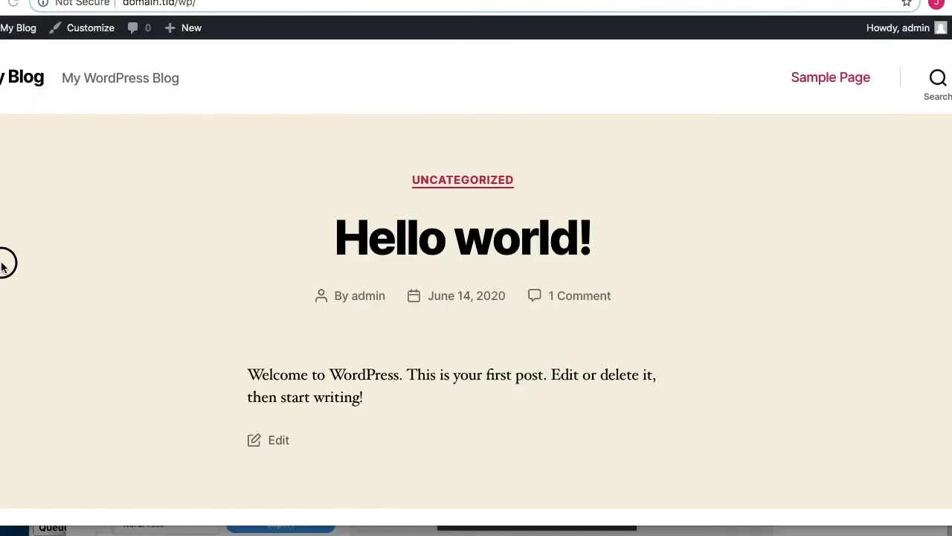
scroll(380, 295, "down", 3)
scroll(380, 296, "down", 6)
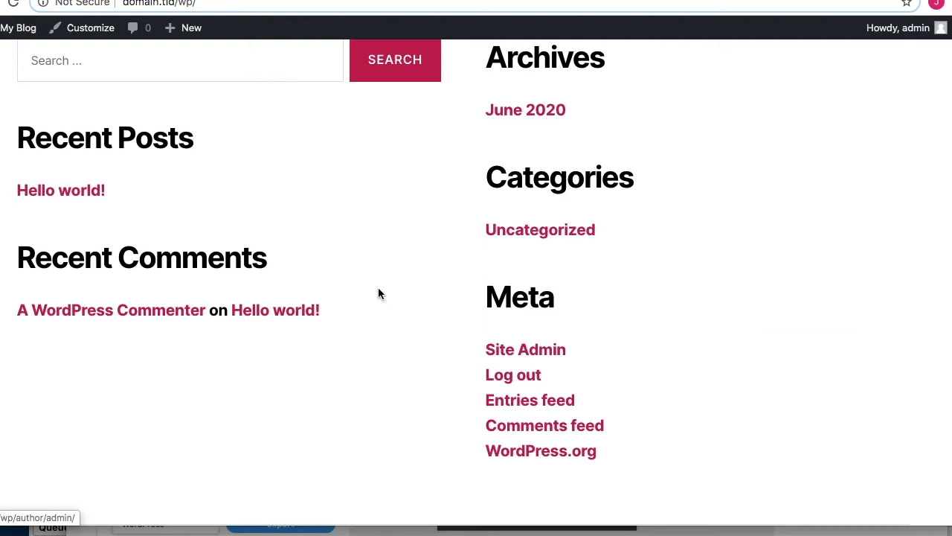
scroll(378, 293, "up", 8)
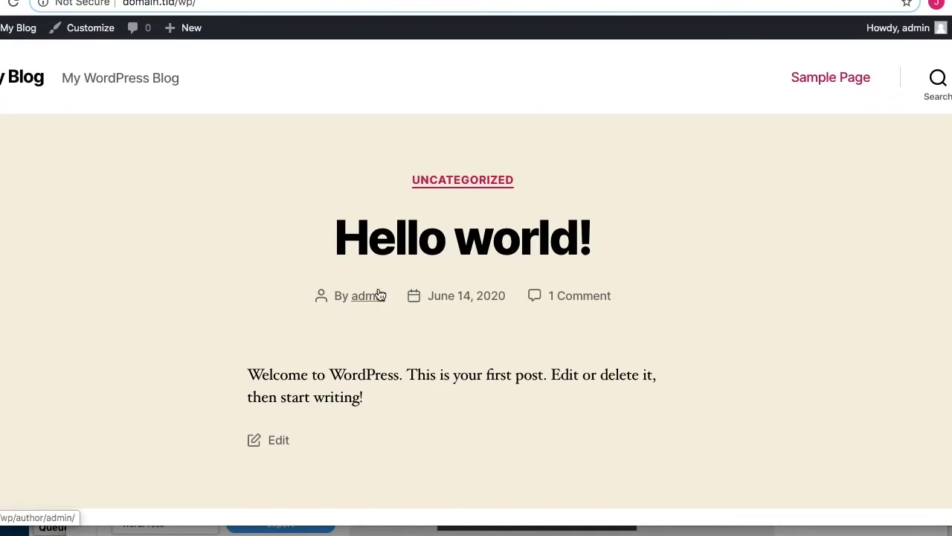
scroll(431, 422, "down", 2)
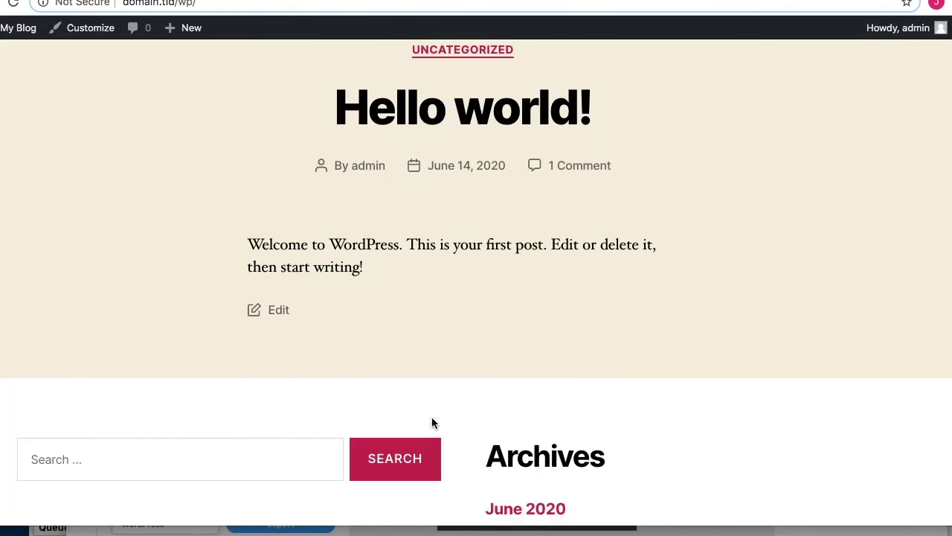
scroll(433, 422, "up", 2)
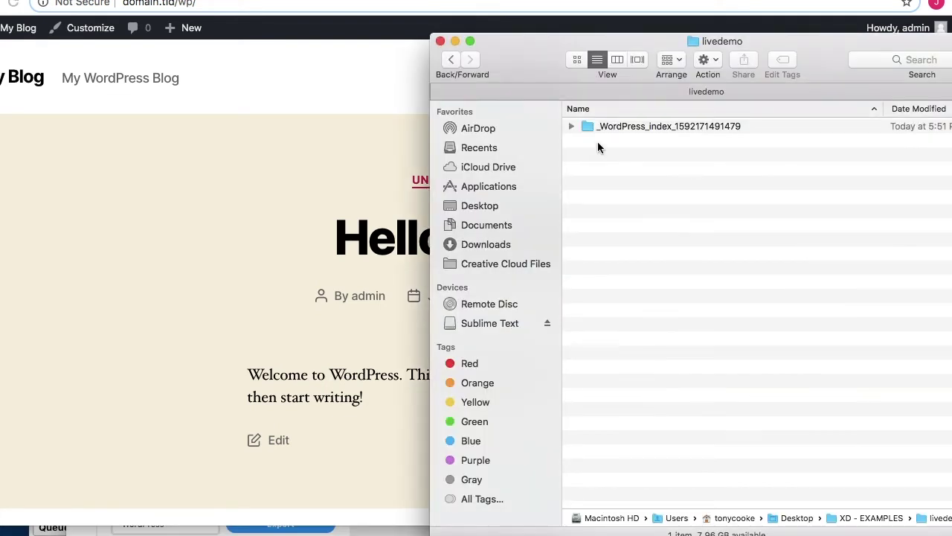
- Enable image output for the index header group with WordPress Smart Resize sizes (880:660,1200)
left_click(571, 126)
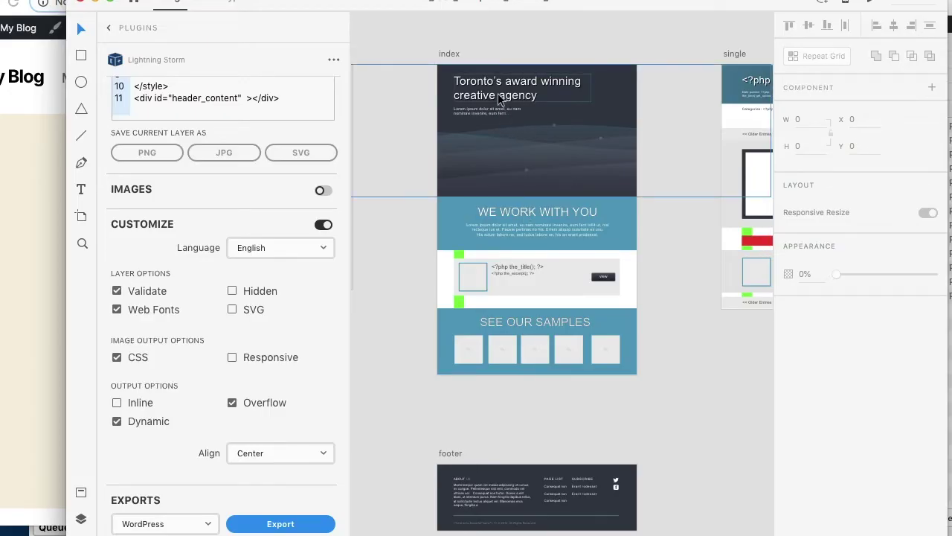
left_click(497, 97)
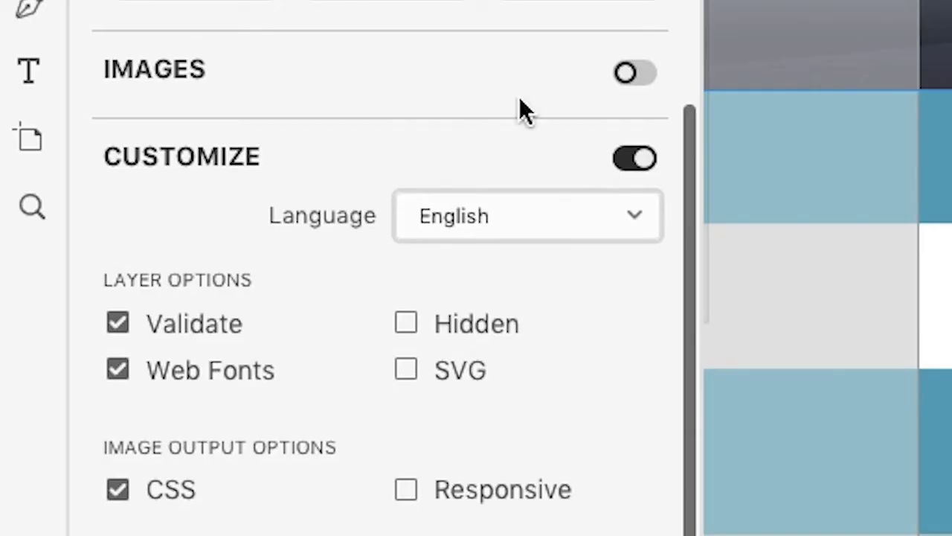
left_click(321, 191)
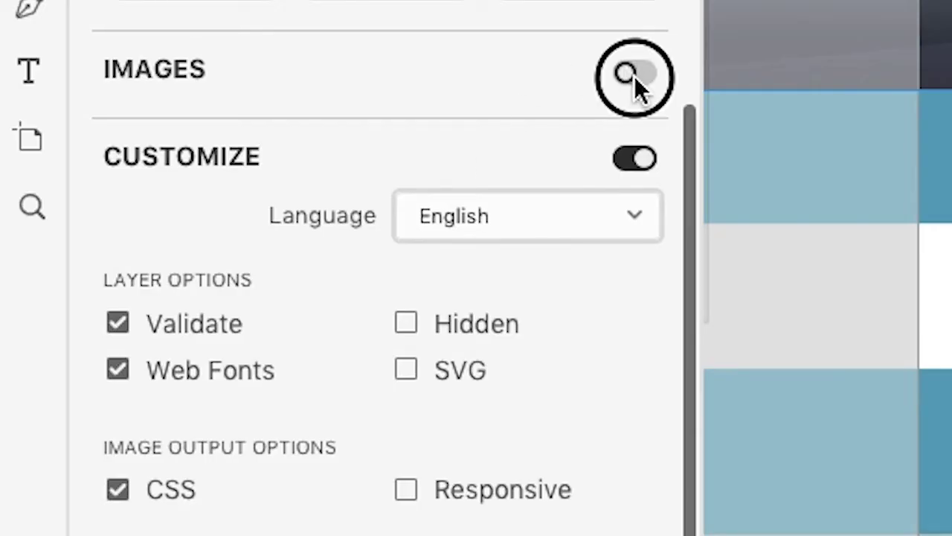
left_click(240, 262)
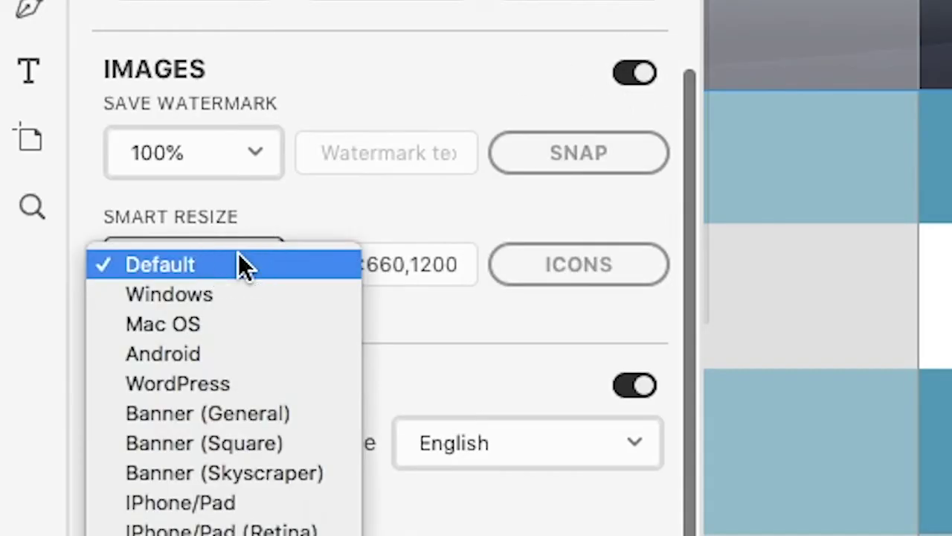
left_click(231, 383)
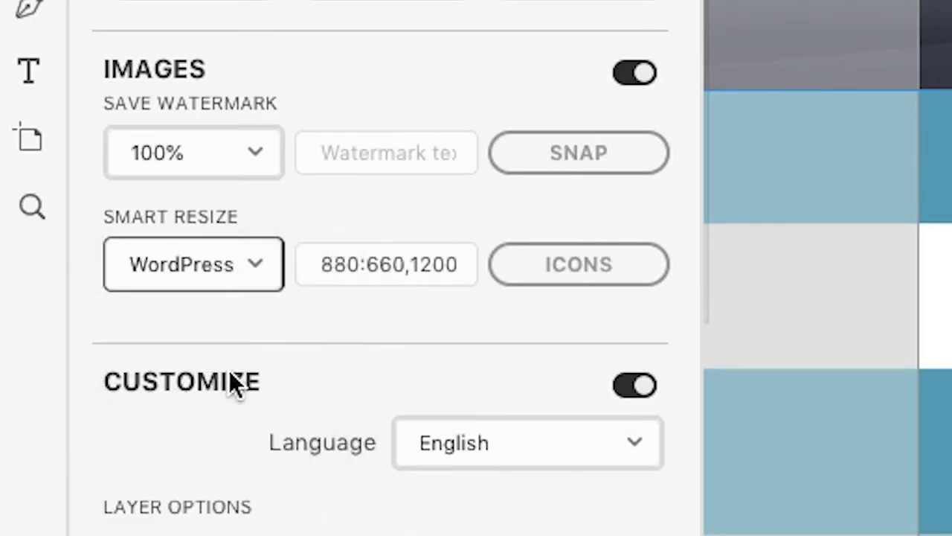
left_click(597, 271)
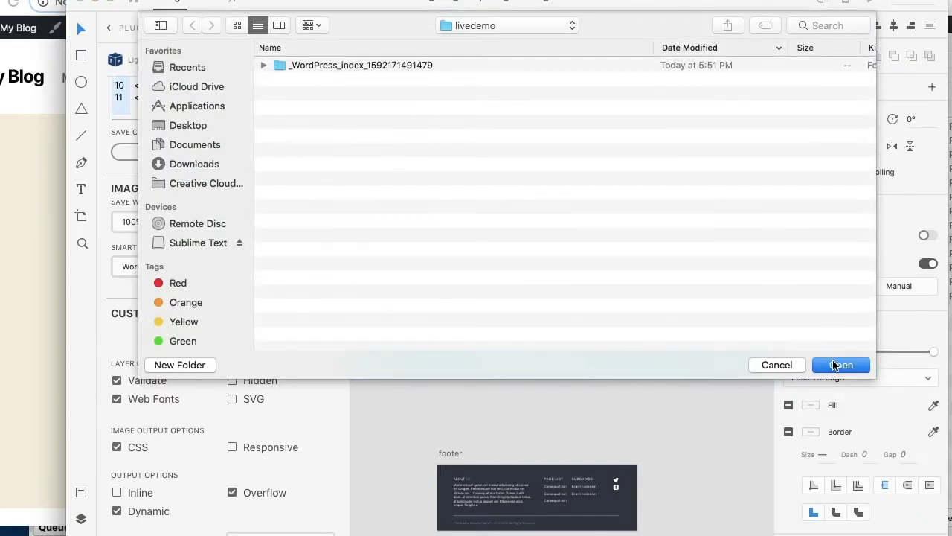
- Save the header images to livedemo, rename the 1200x900 one screenshot.png, and move it into the theme folder
left_click(834, 364)
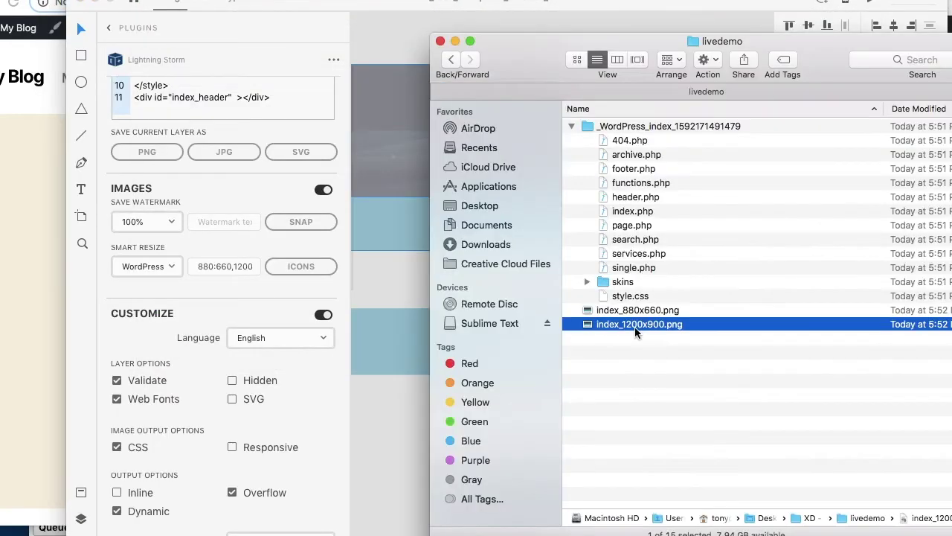
right_click(635, 331)
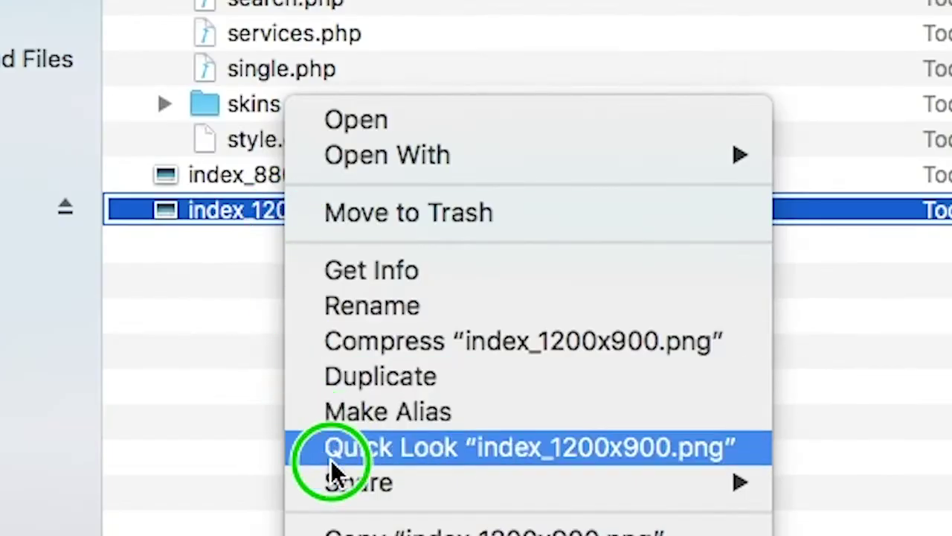
left_click(663, 364)
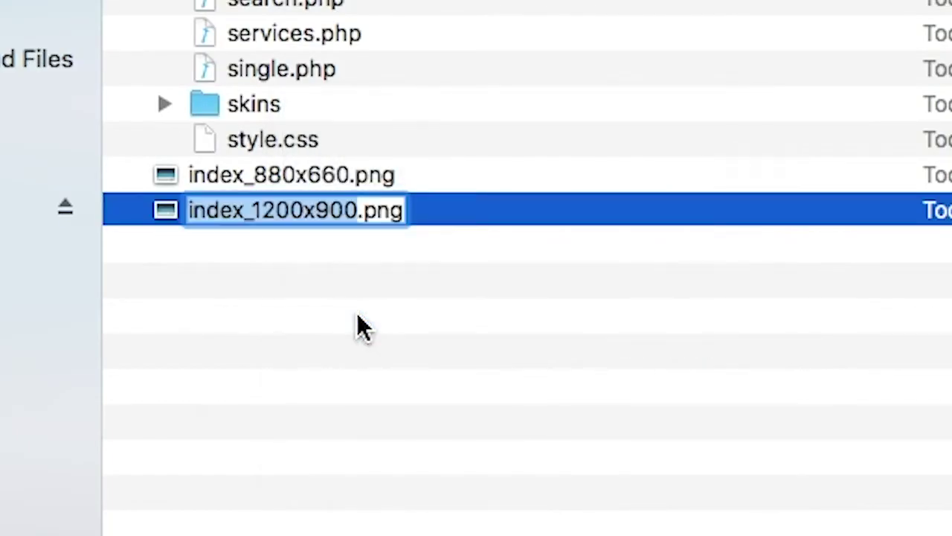
type("screensho")
type("t")
key("Return")
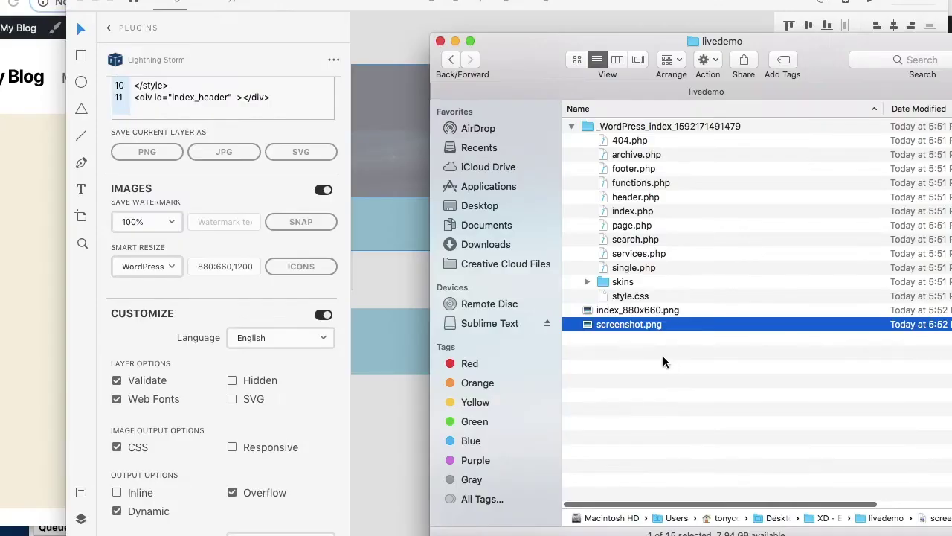
left_click_drag(645, 326, 657, 141)
- Upload the _WordPress_index folder into wp/wp-content/themes on the server via FileZilla
key("super+Tab")
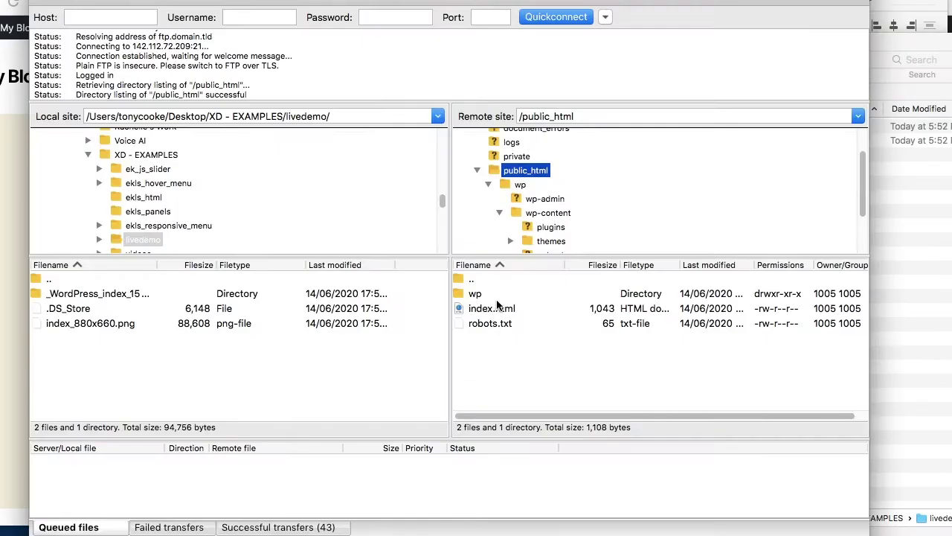
double_click(488, 293)
double_click(495, 312)
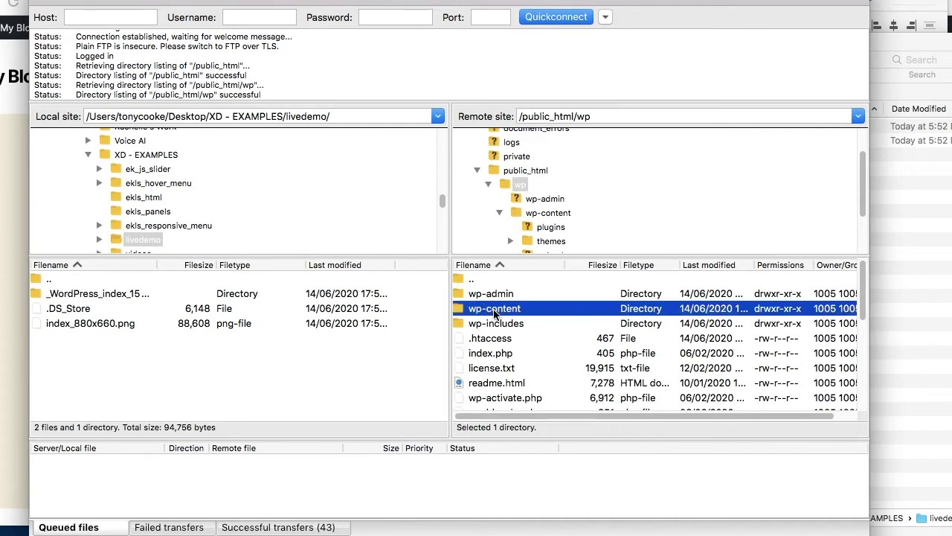
double_click(495, 312)
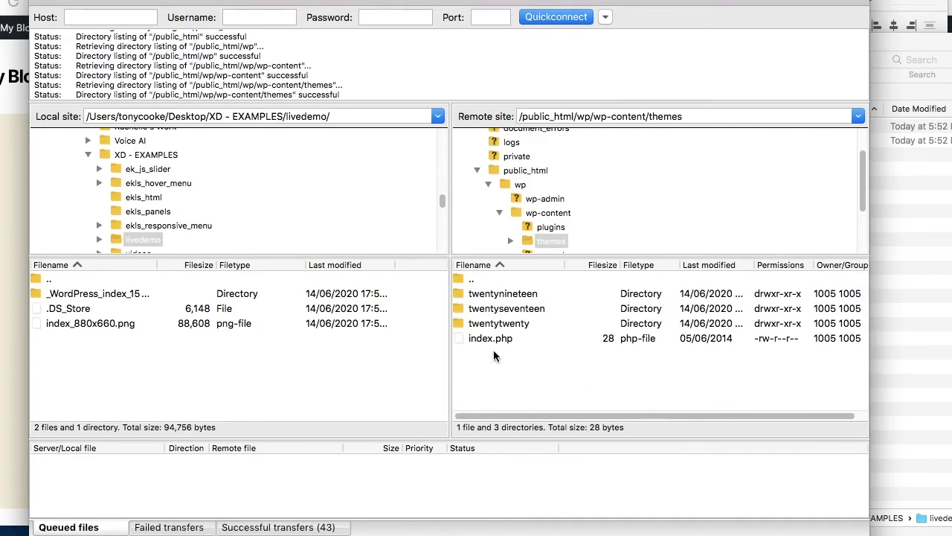
left_click_drag(109, 301, 491, 397)
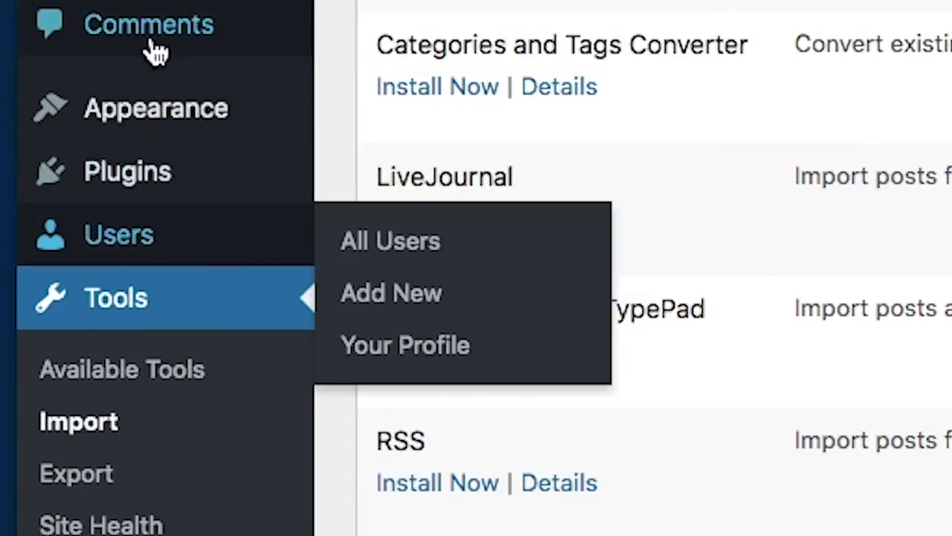
- Activate the uploaded index theme from the Appearance > Themes page
mouse_move(155, 119)
left_click(364, 113)
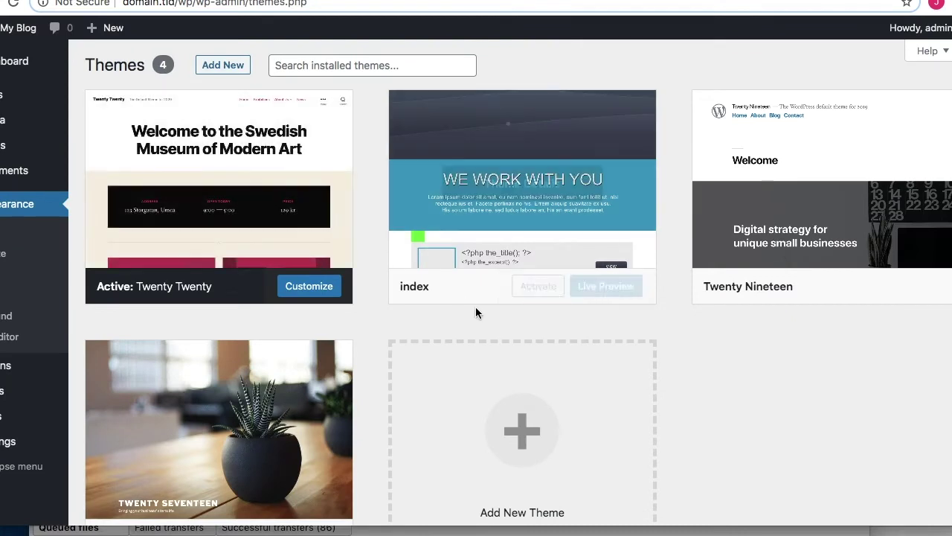
mouse_move(565, 225)
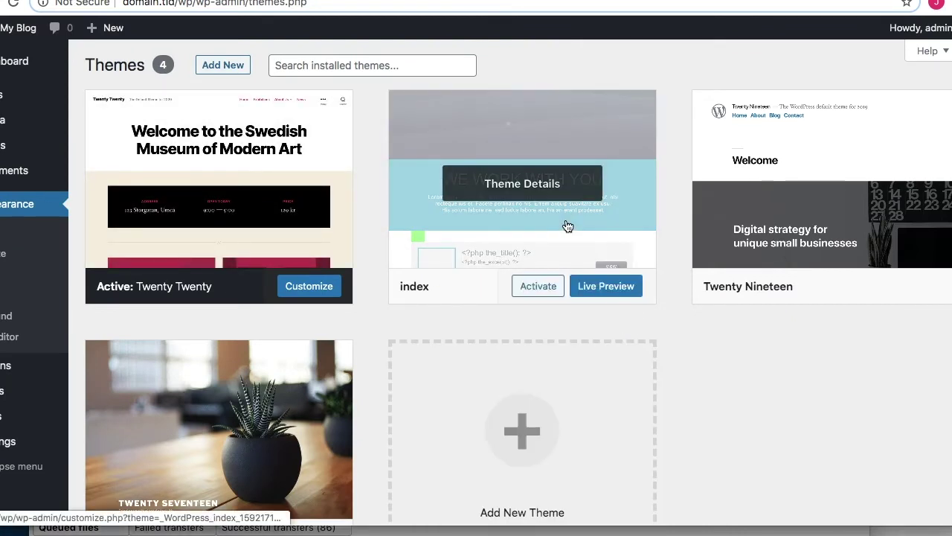
left_click(537, 292)
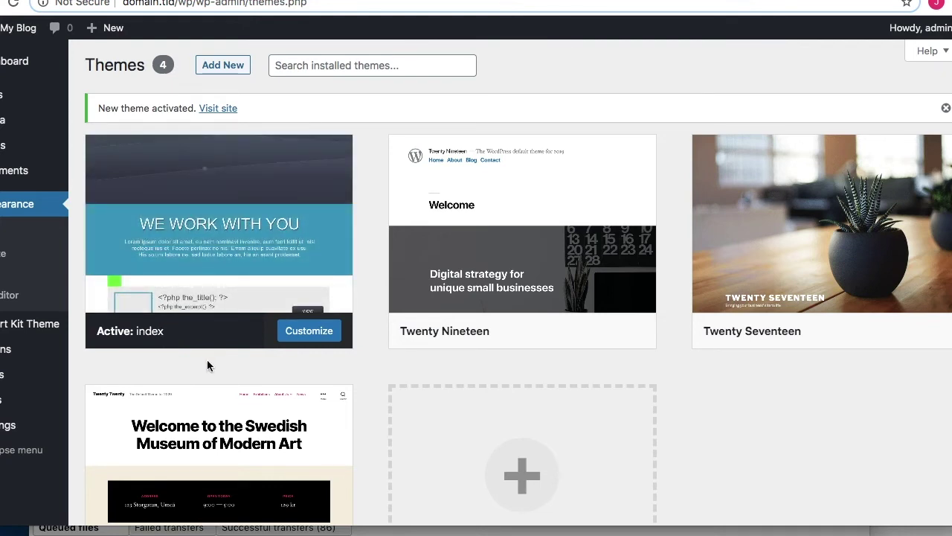
- View the site's front page with the new index theme applied
left_click(218, 108)
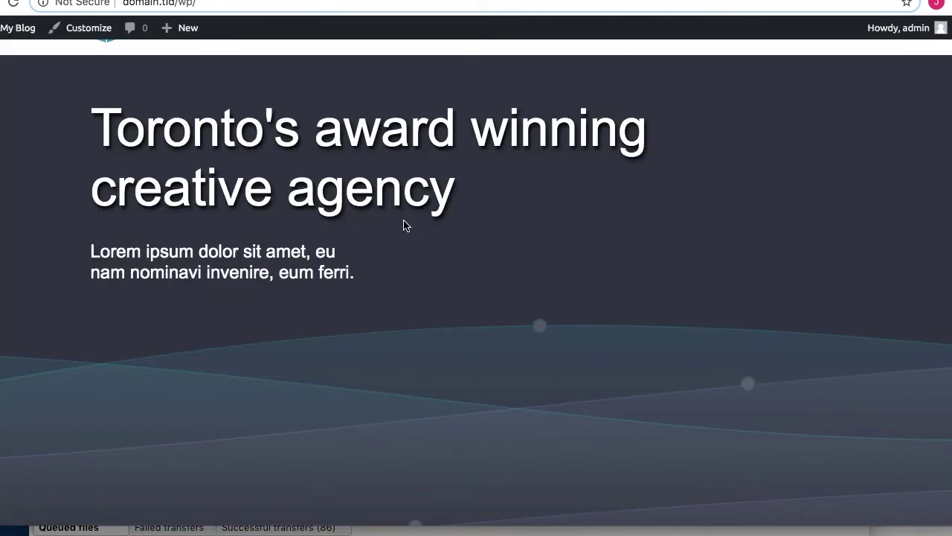
scroll(470, 377, "down", 5)
scroll(470, 377, "up", 7)
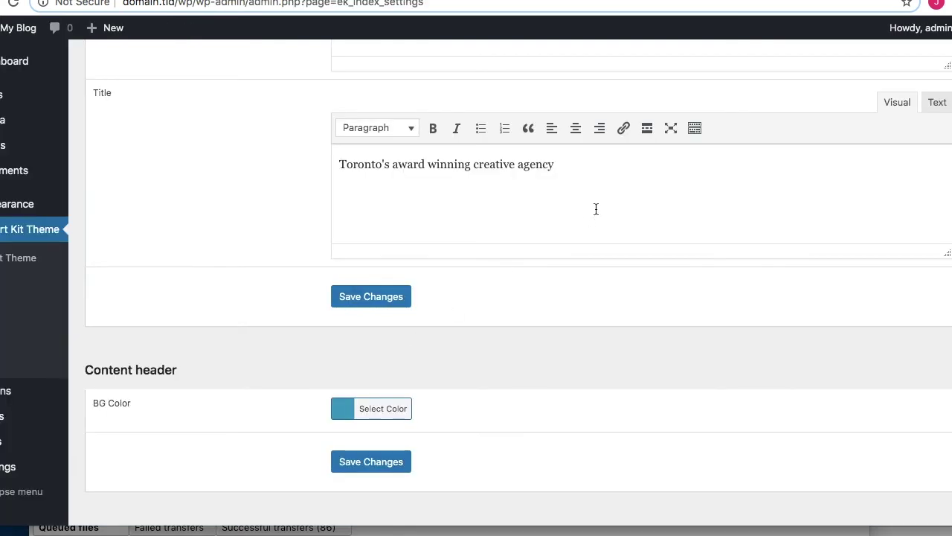
- Change the Title field from the agency tagline to 'Export Kit + XD = WordPress' and save
left_click_drag(604, 179, 255, 134)
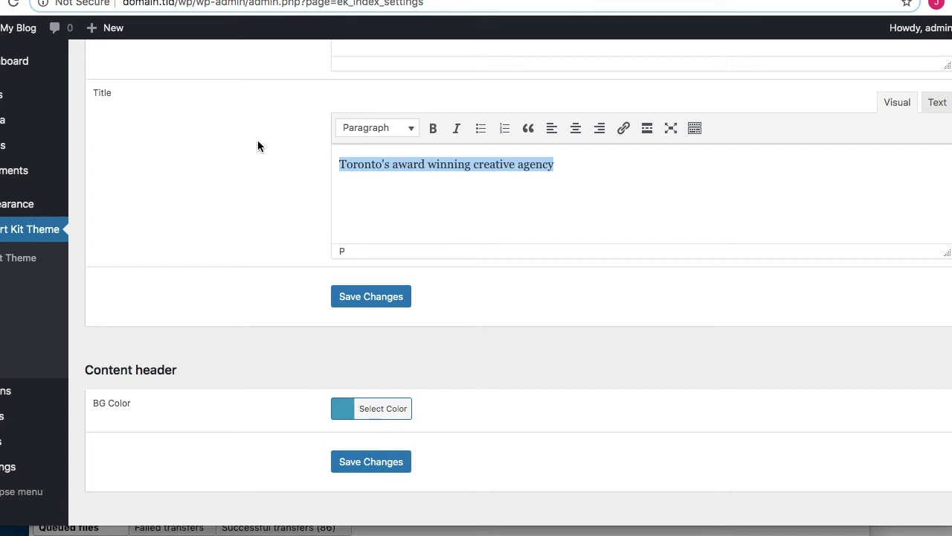
type("Exjport Kit + XD = WordPress")
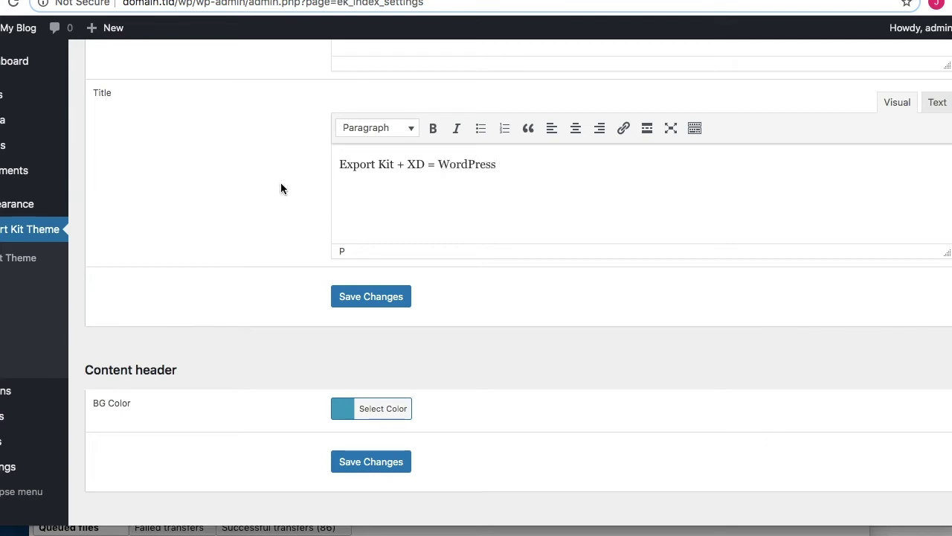
left_click(351, 296)
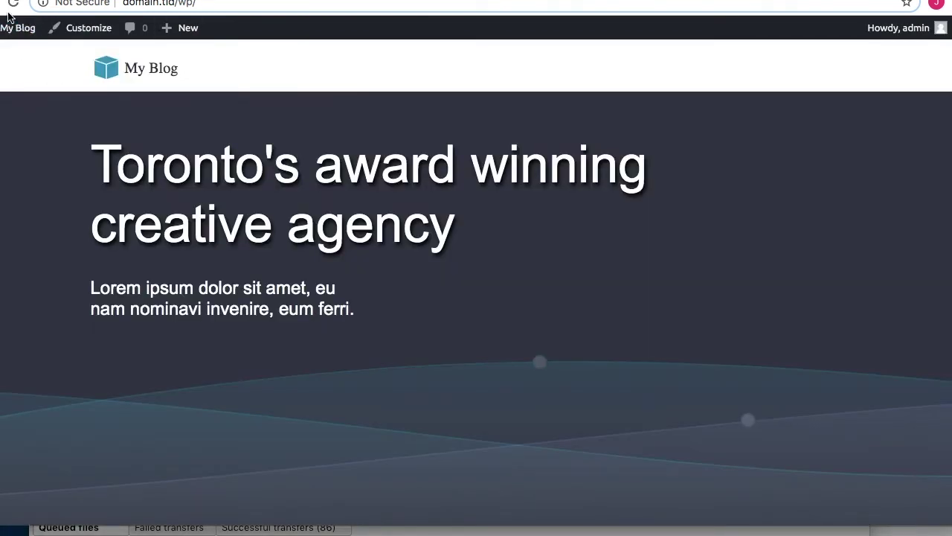
- Reload the front page to check the new headline, then open the Hello world! post
left_click(9, 10)
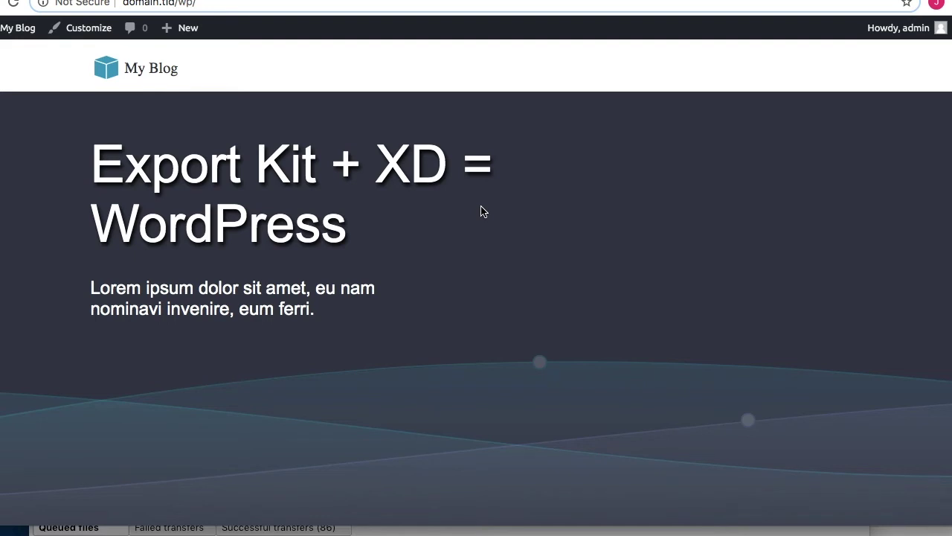
scroll(482, 212, "down", 10)
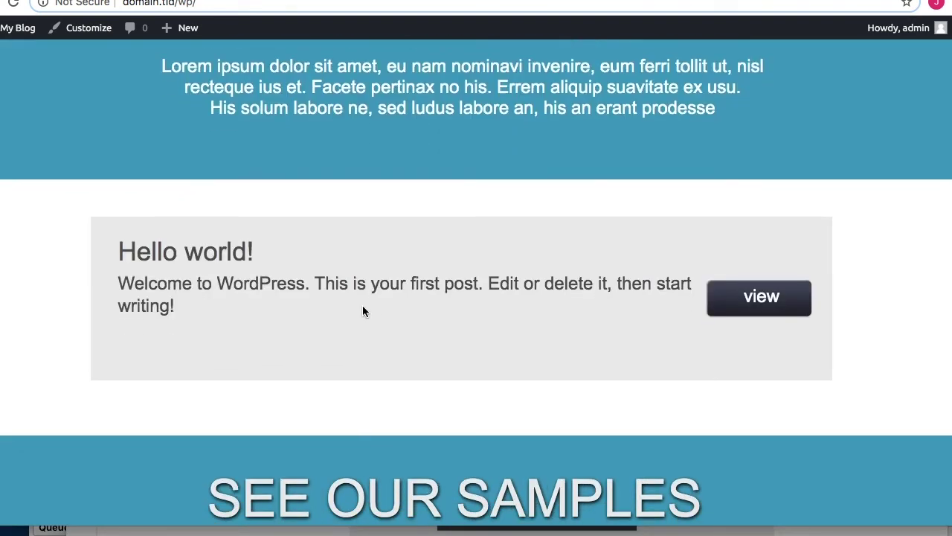
left_click(756, 301)
- Scroll through the Hello world! post page down to the new theme's footer
scroll(672, 359, "down", 2)
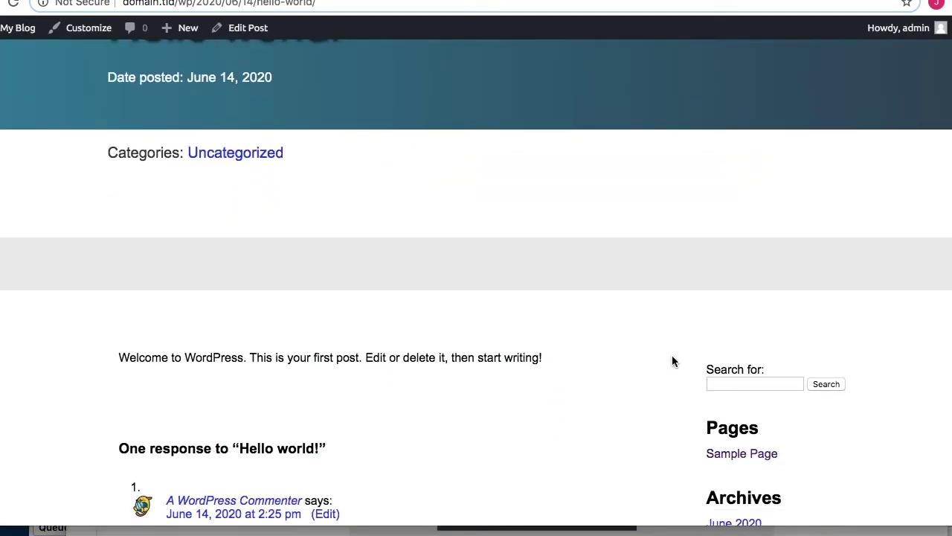
scroll(672, 362, "down", 5)
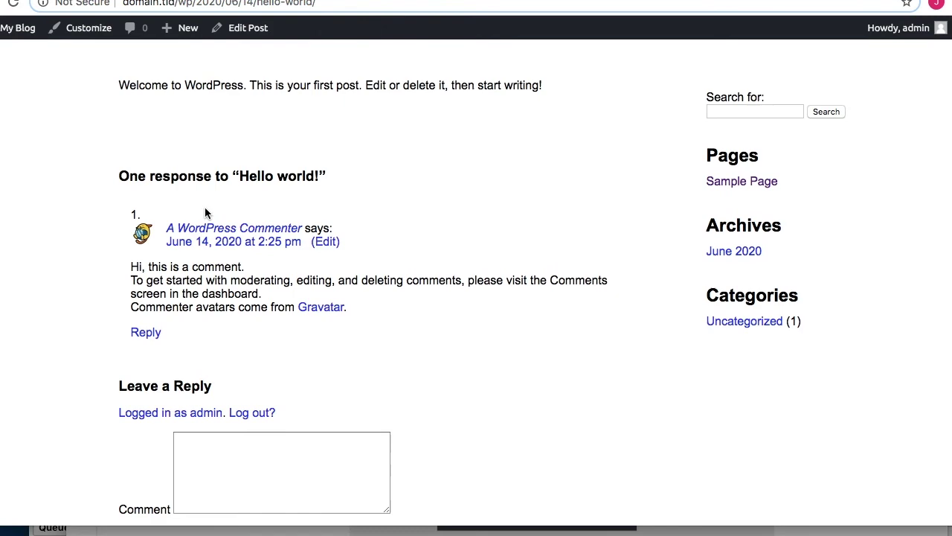
scroll(396, 340, "down", 5)
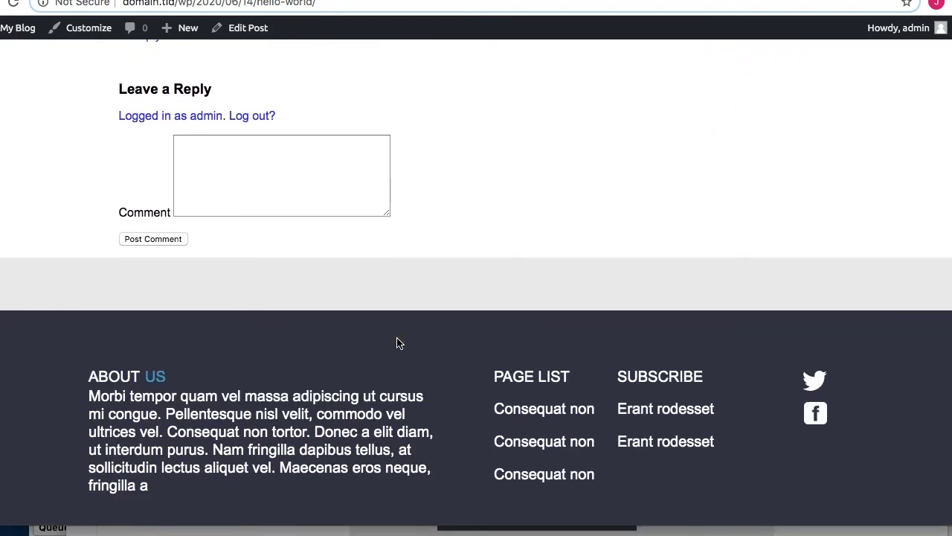
scroll(397, 343, "down", 3)
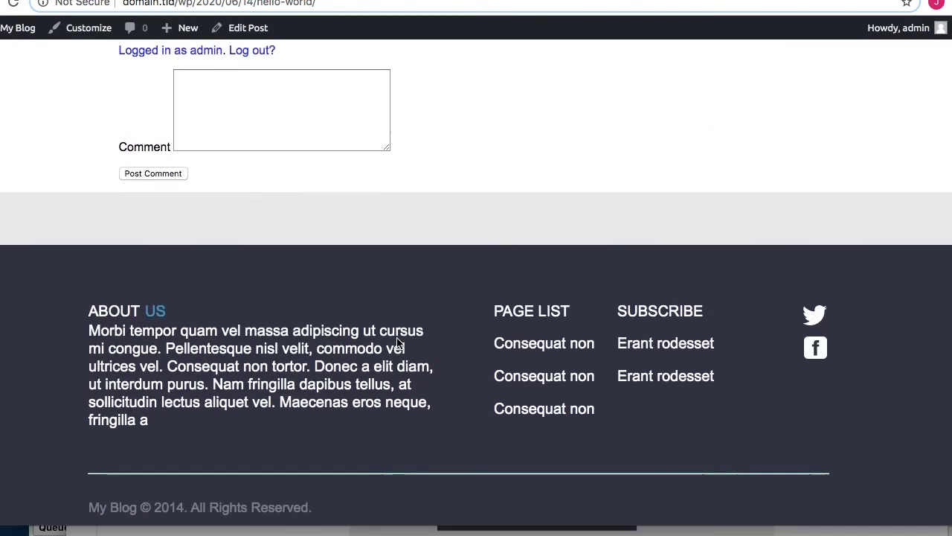
scroll(397, 337, "up", 10)
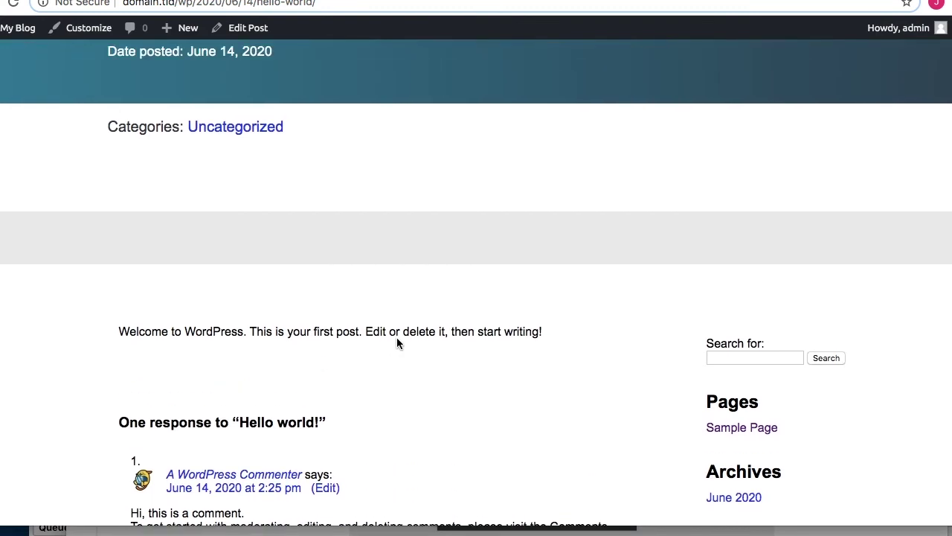
scroll(396, 340, "up", 3)
scroll(521, 402, "down", 3)
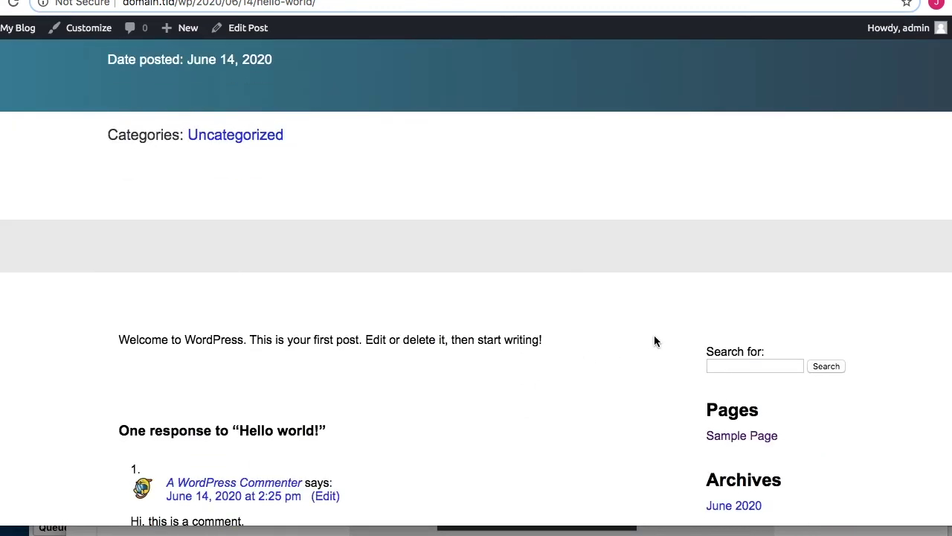
- Search the blog for 'page', review the results, then return to the My Blog home page
left_click(720, 364)
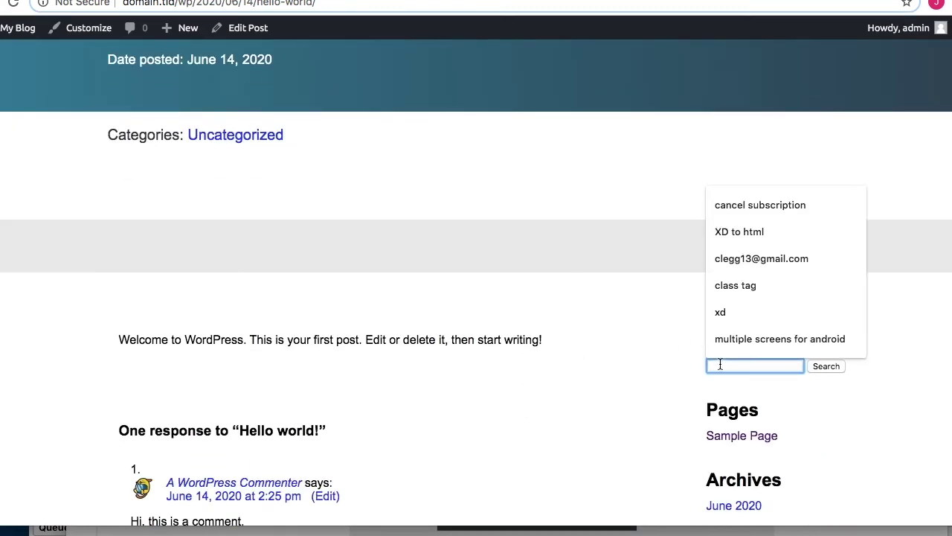
type("page")
key("Return")
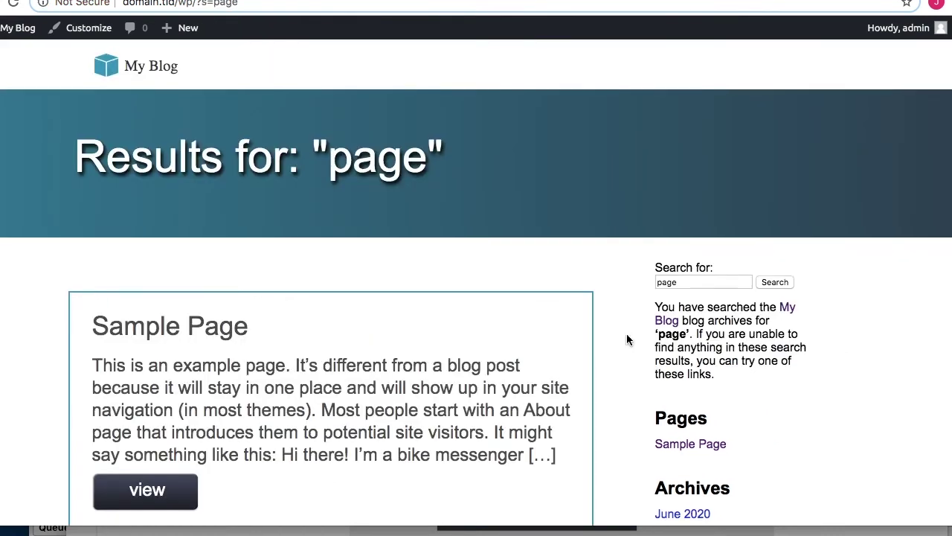
scroll(626, 340, "down", 1)
scroll(626, 340, "up", 1)
scroll(626, 340, "down", 4)
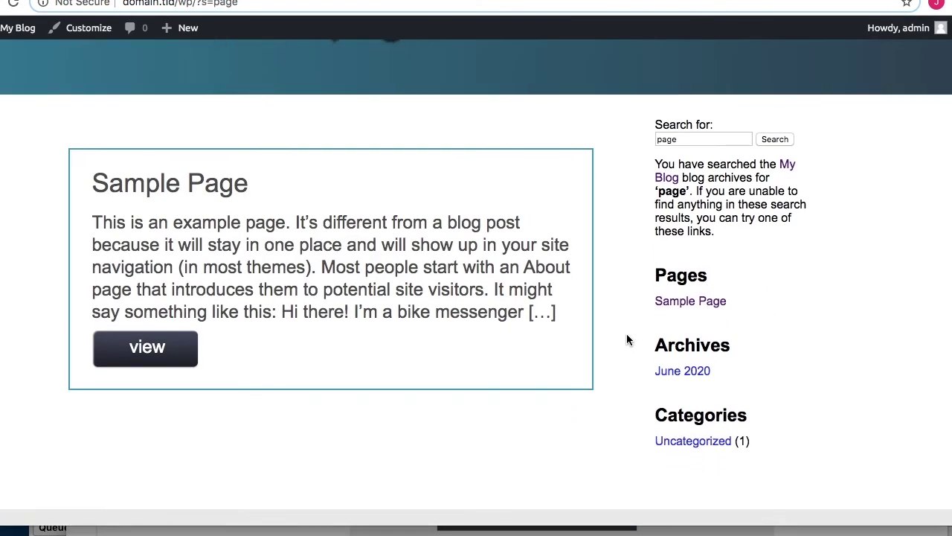
scroll(626, 340, "up", 3)
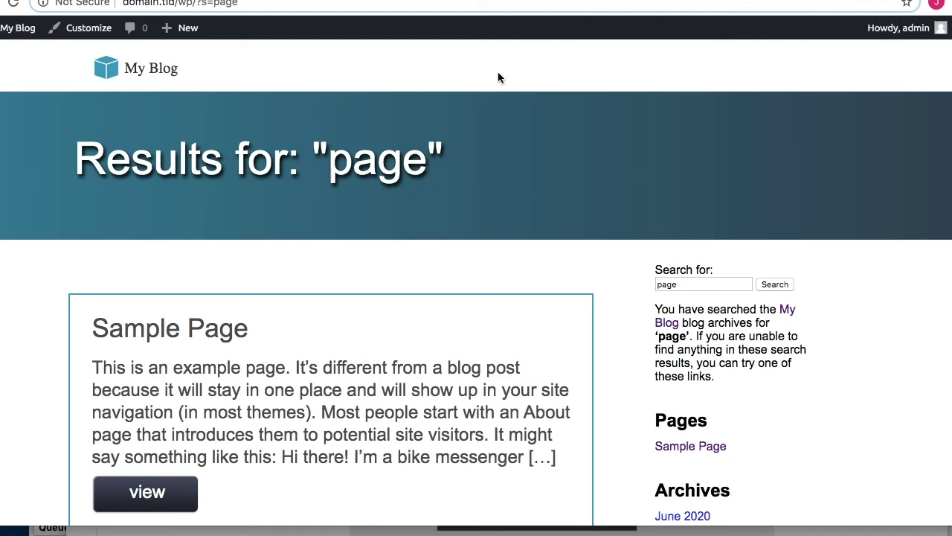
scroll(446, 215, "down", 7)
scroll(446, 214, "up", 7)
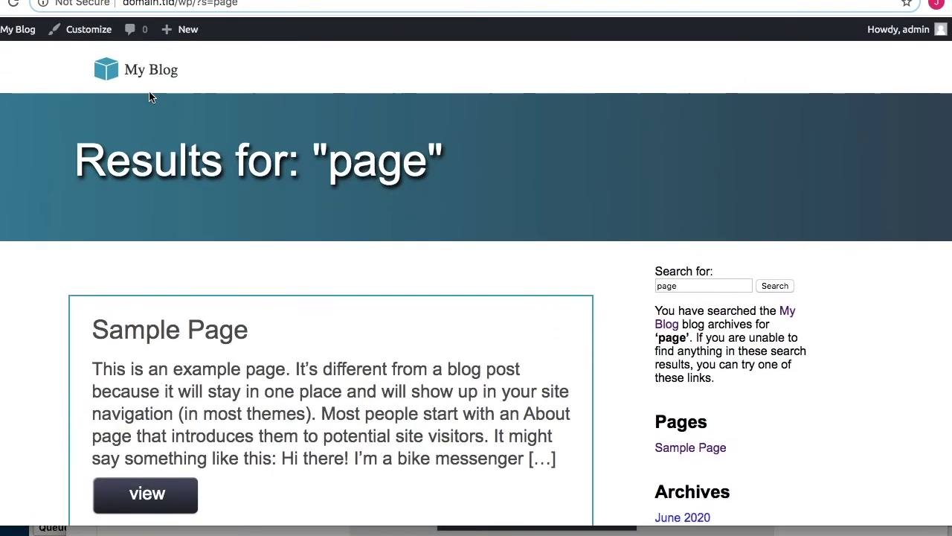
left_click(18, 28)
scroll(629, 264, "down", 5)
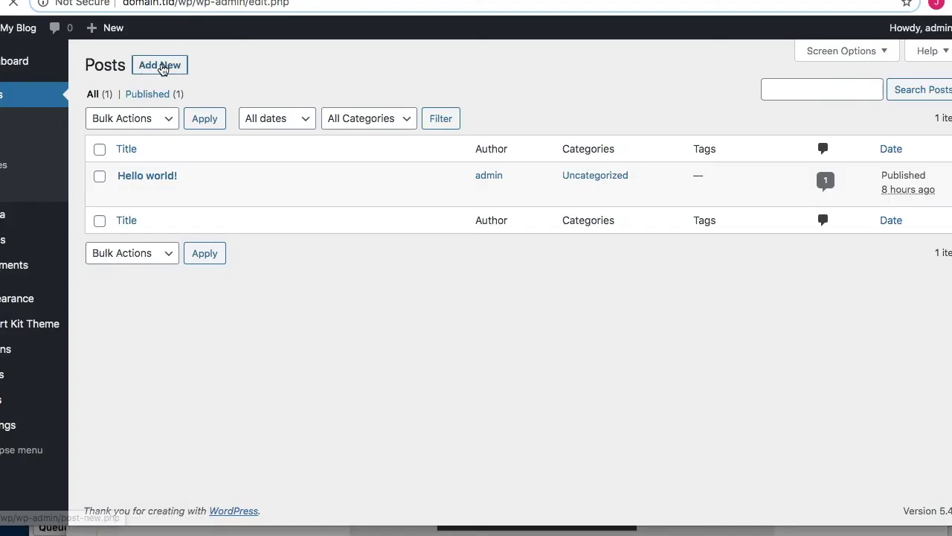
- Start a new post titled 'New Test Post' and move to its body
left_click(155, 65)
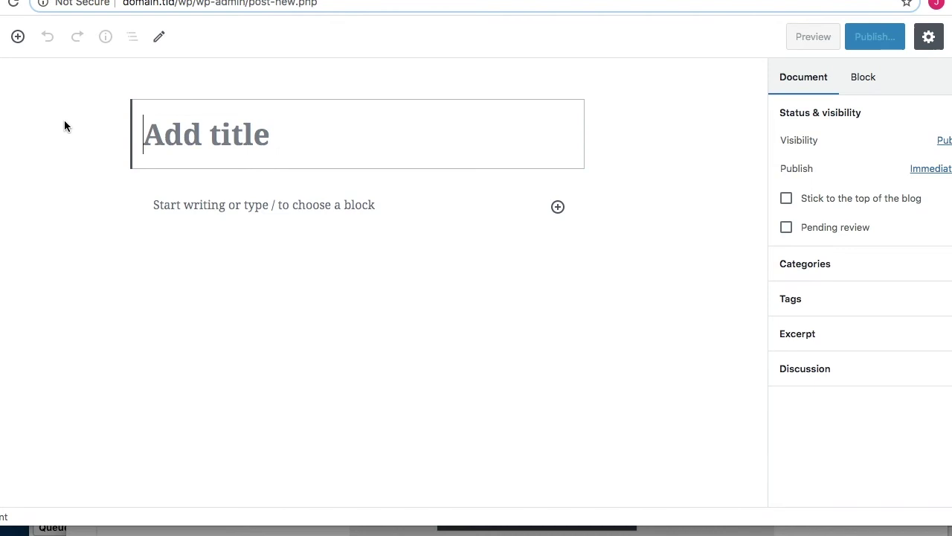
type("New Test ")
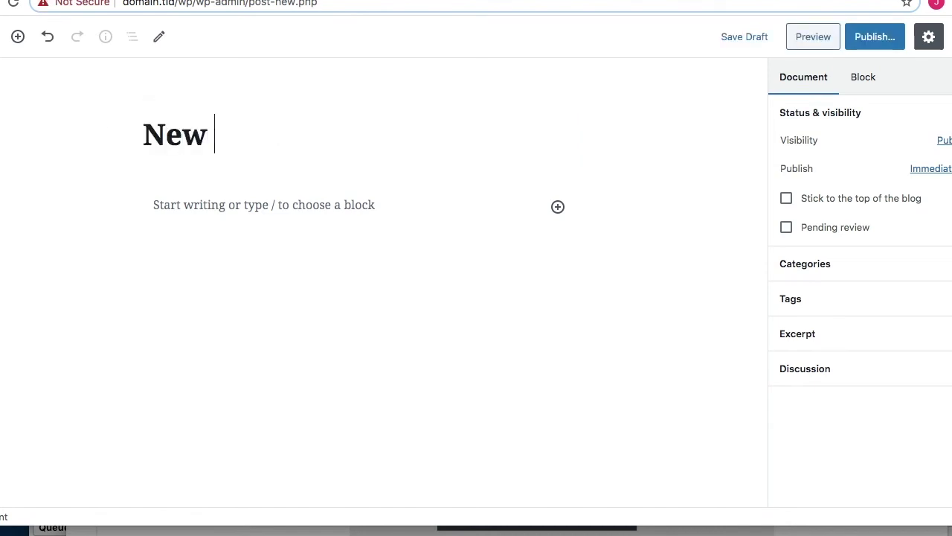
type("Post")
left_click(393, 204)
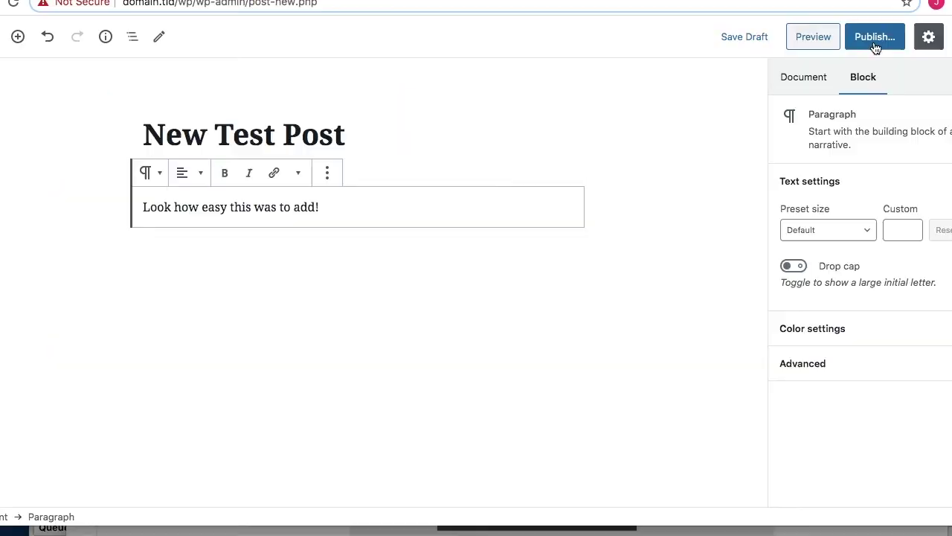
- Publish the post with 'Look how easy this was to add!' and view it live
left_click(875, 37)
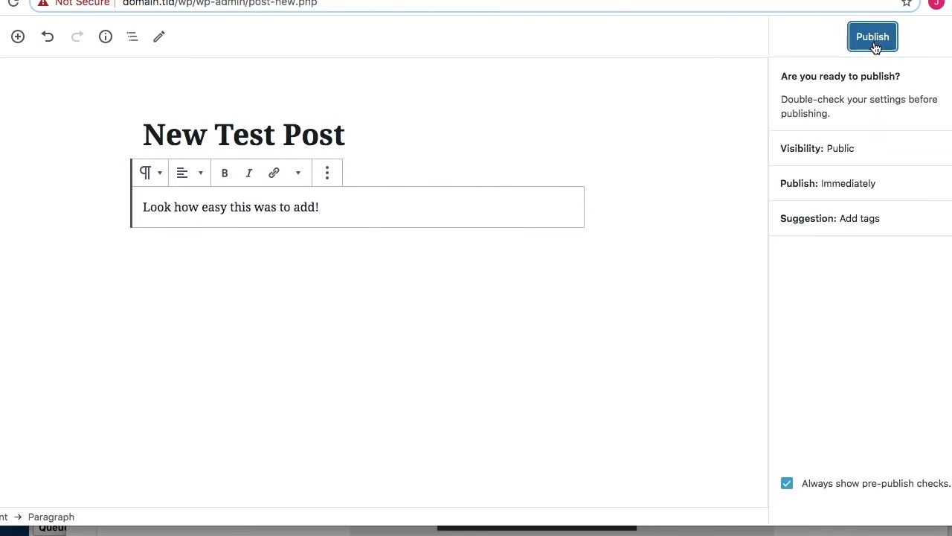
left_click(874, 39)
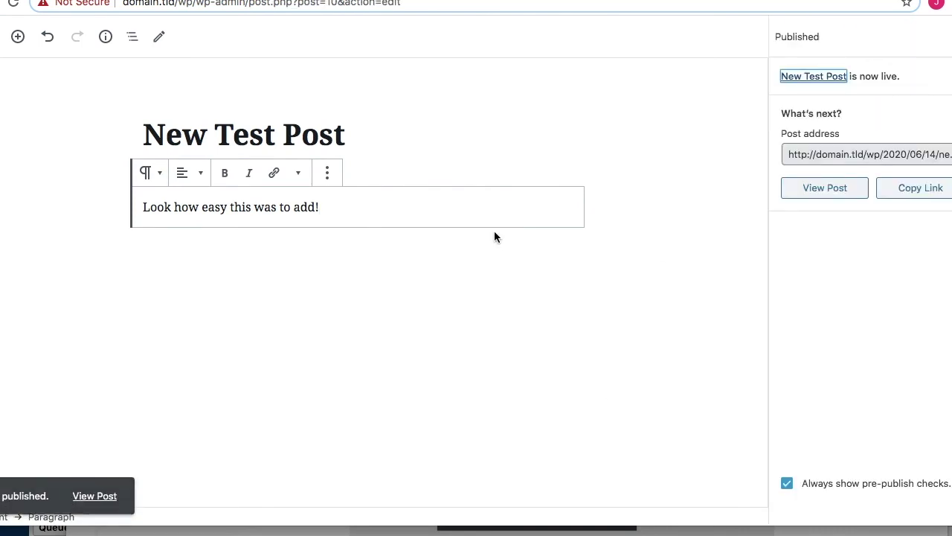
left_click(95, 492)
- Scroll down the blog home page to the New Test Post and Hello world! cards
scroll(414, 328, "down", 5)
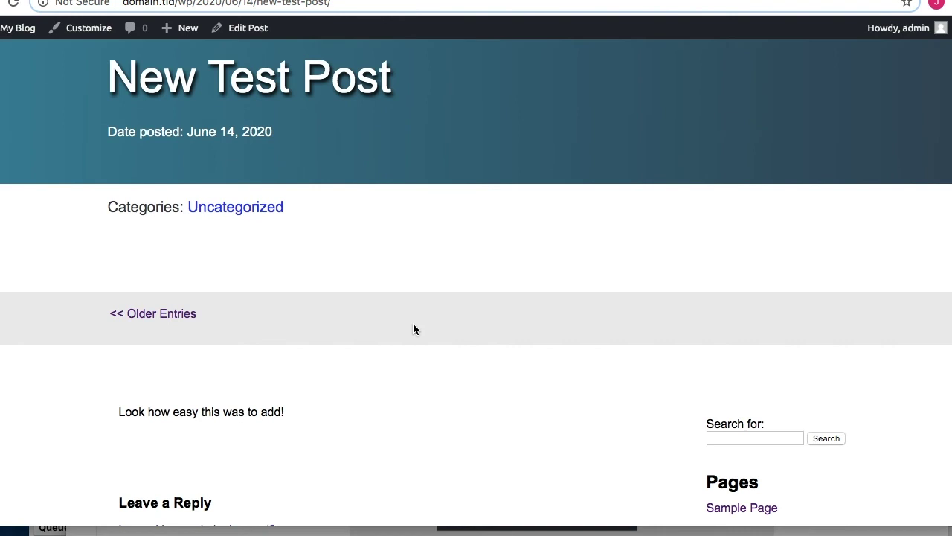
scroll(413, 328, "down", 3)
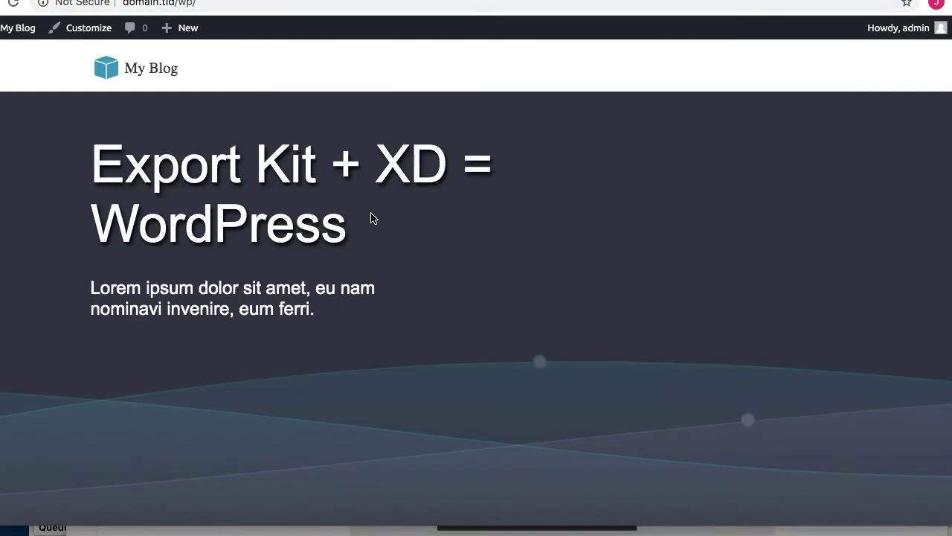
scroll(372, 217, "down", 10)
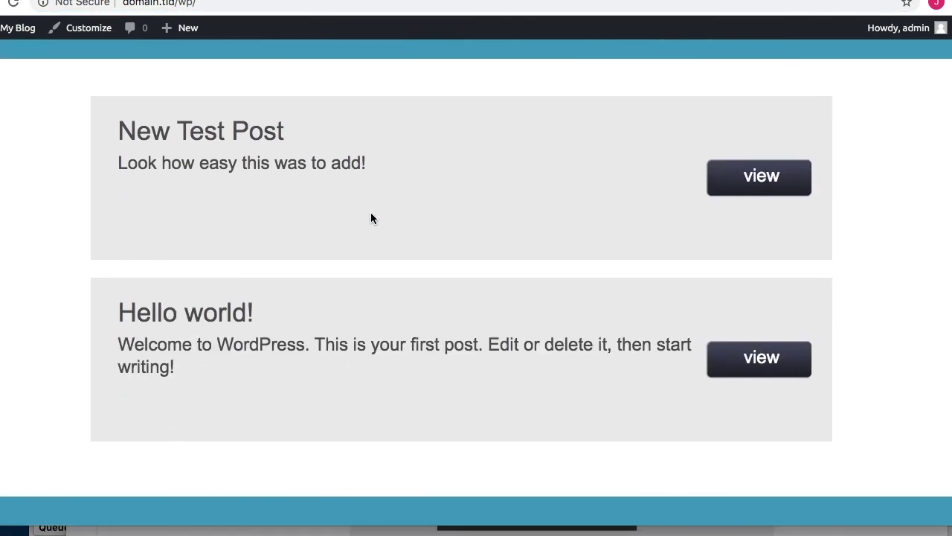